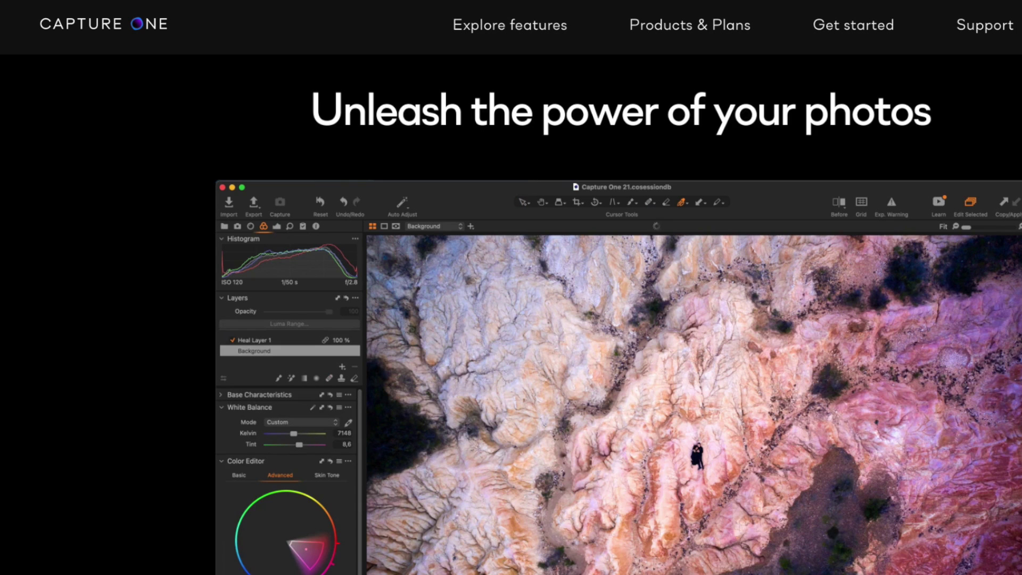
Scroll past the hero banner to the 'Unparalleled image quality' section.
scroll(511, 314, down, 5)
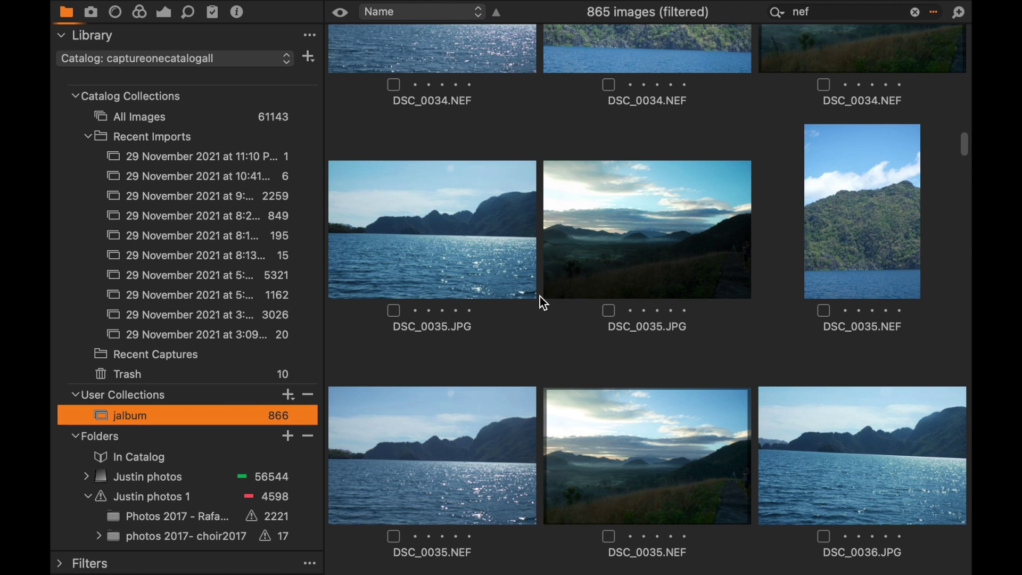
scroll(540, 296, down, 15)
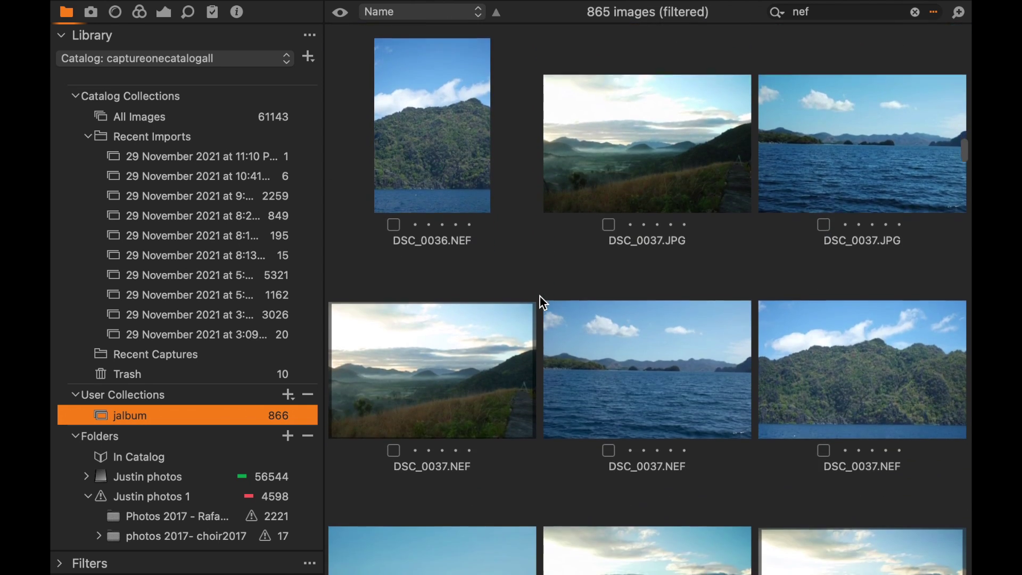
scroll(540, 296, down, 15)
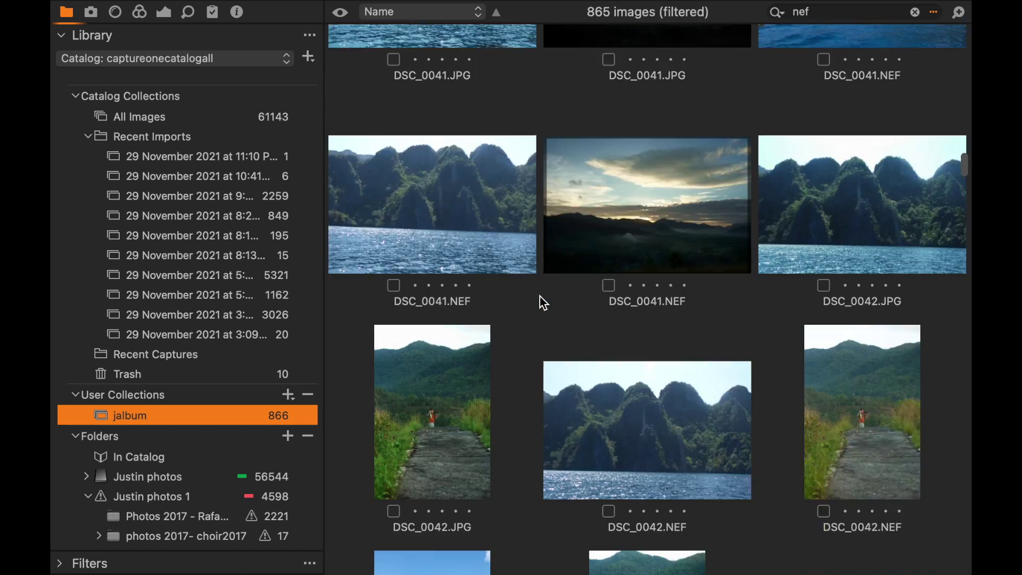
scroll(540, 296, down, 5)
scroll(540, 296, up, 10)
scroll(540, 296, down, 3)
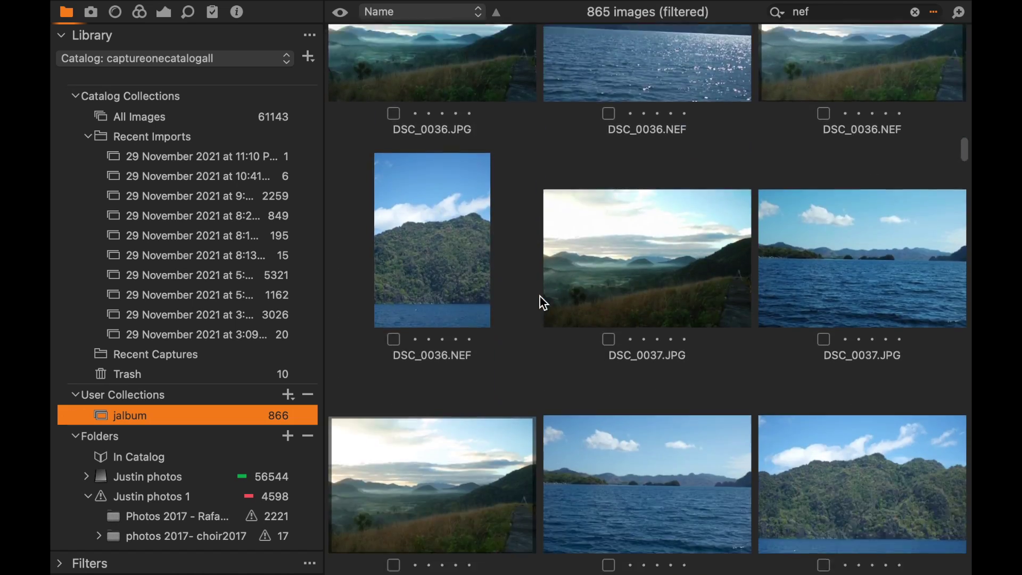
scroll(539, 296, down, 15)
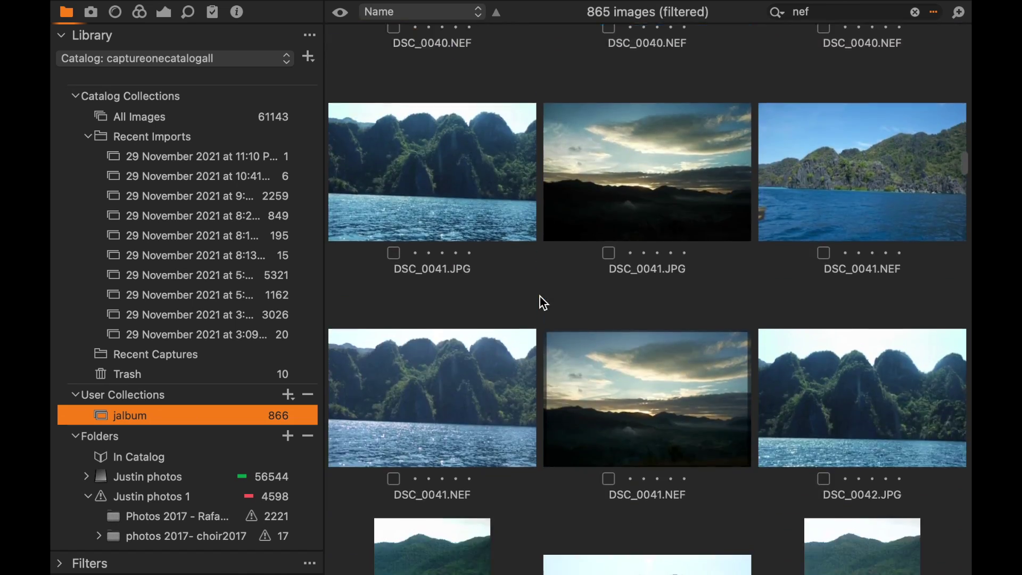
scroll(540, 296, down, 5)
scroll(540, 296, up, 10)
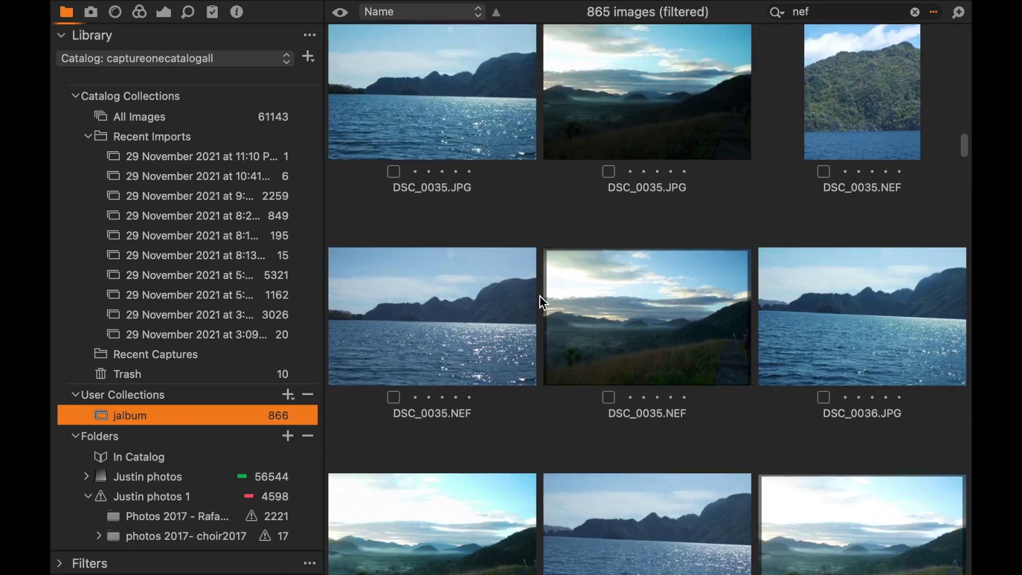
scroll(540, 296, down, 3)
scroll(540, 296, down, 15)
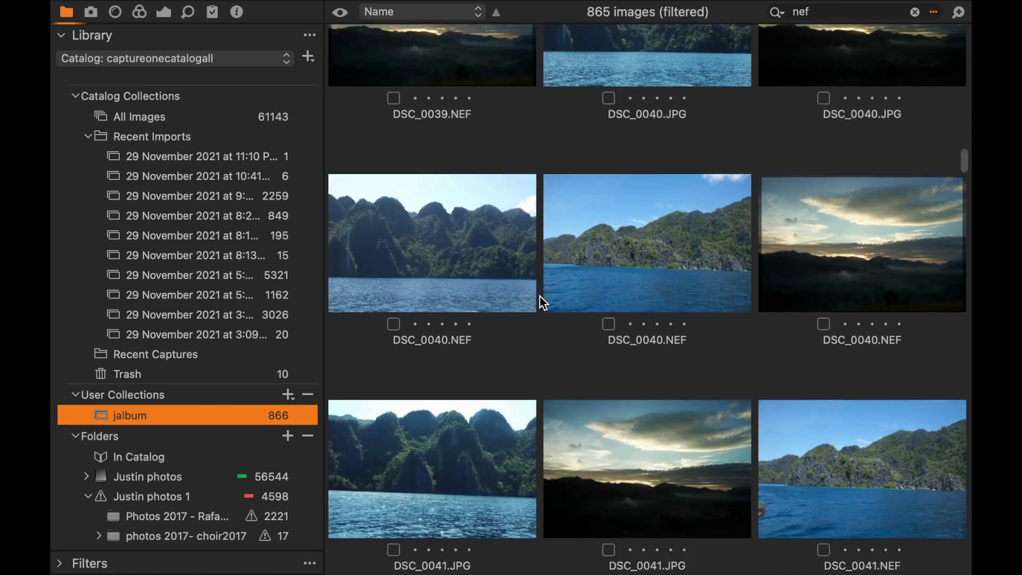
scroll(540, 296, up, 10)
scroll(539, 296, down, 8)
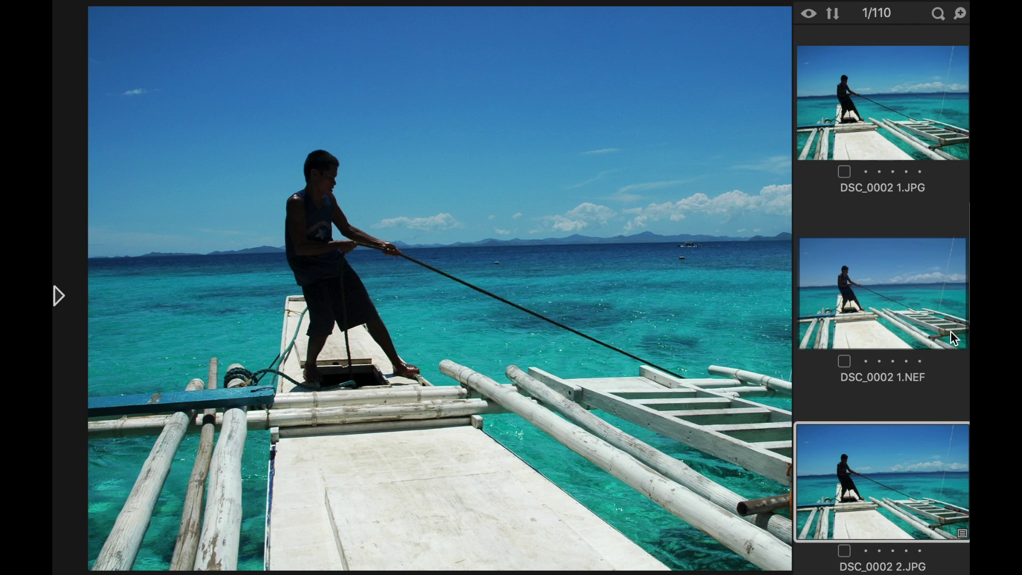
Scroll the filmstrip back left to reach the chosen files, including chosen1.NEF.
scroll(925, 358, down, 3)
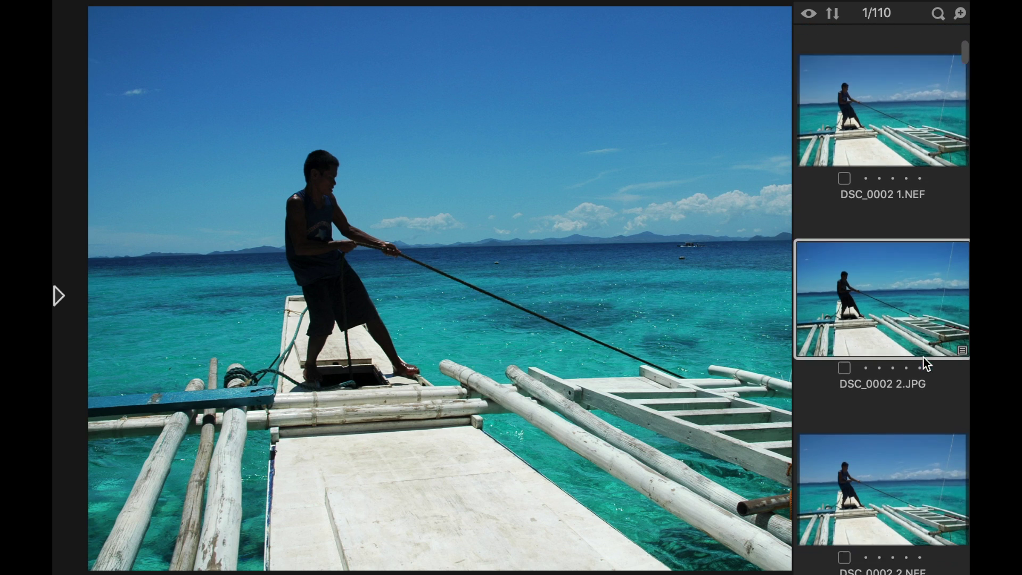
scroll(923, 359, down, 10)
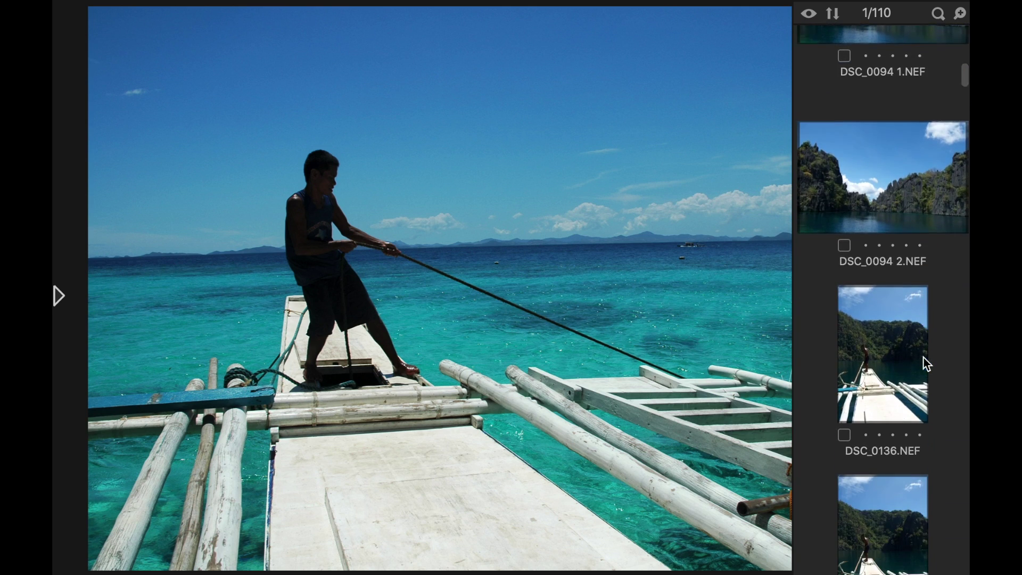
scroll(927, 364, down, 8)
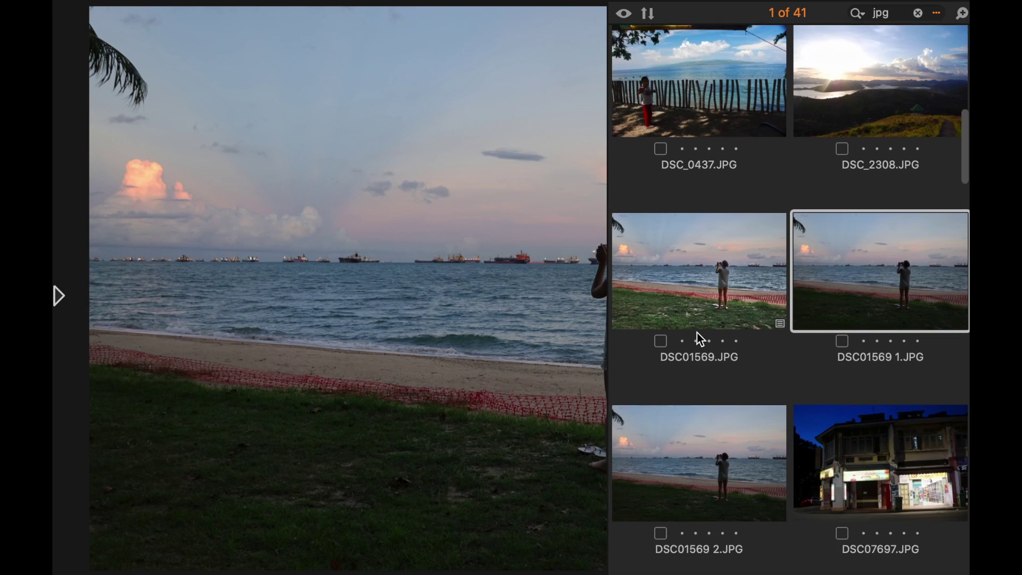
scroll(697, 333, up, 10)
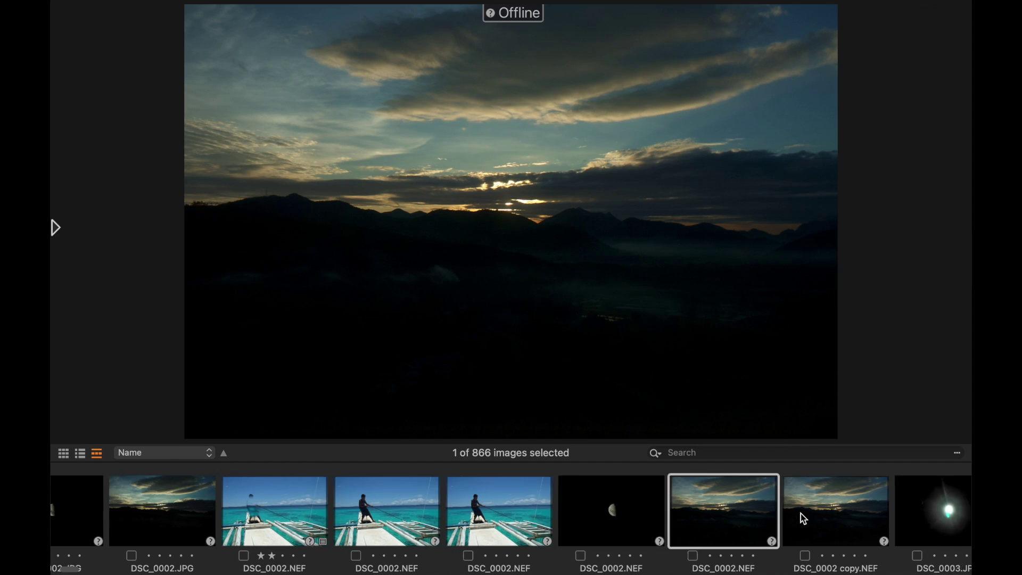
scroll(801, 519, left, 5)
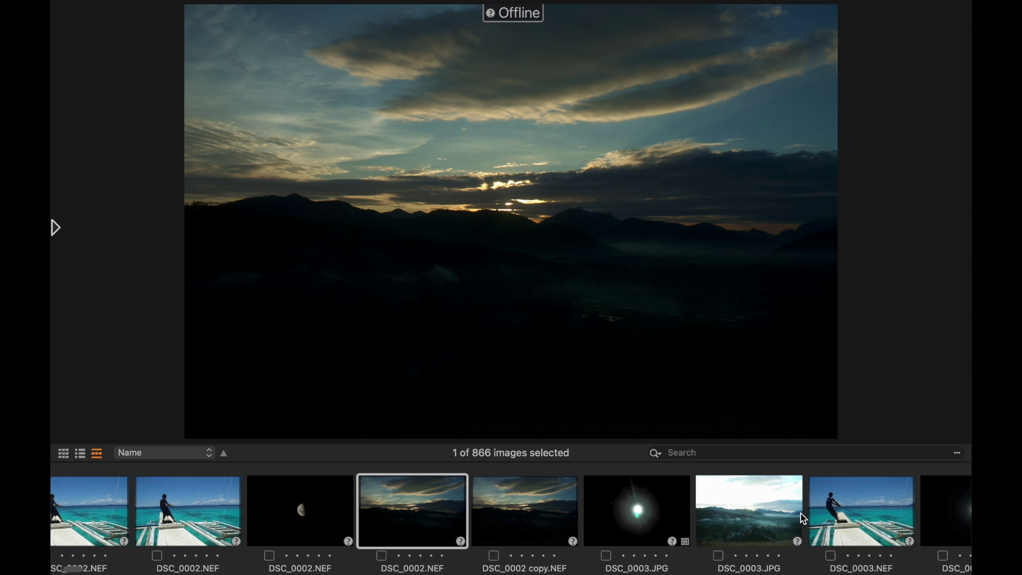
scroll(658, 523, left, 8)
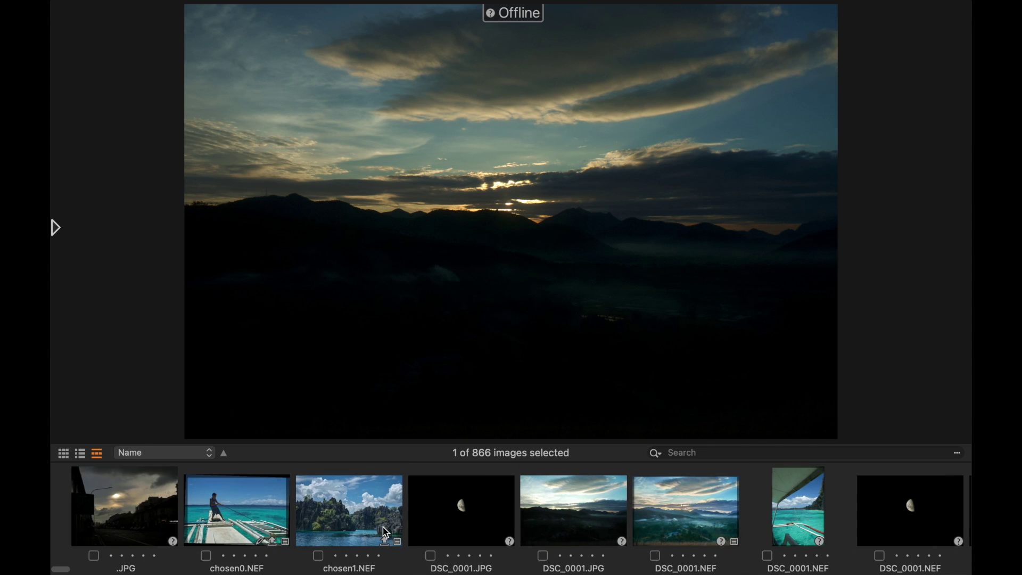
Show chosen1.NEF, then filter the image list by 'nef', clear it, and re-enter 'nef'.
click(295, 520)
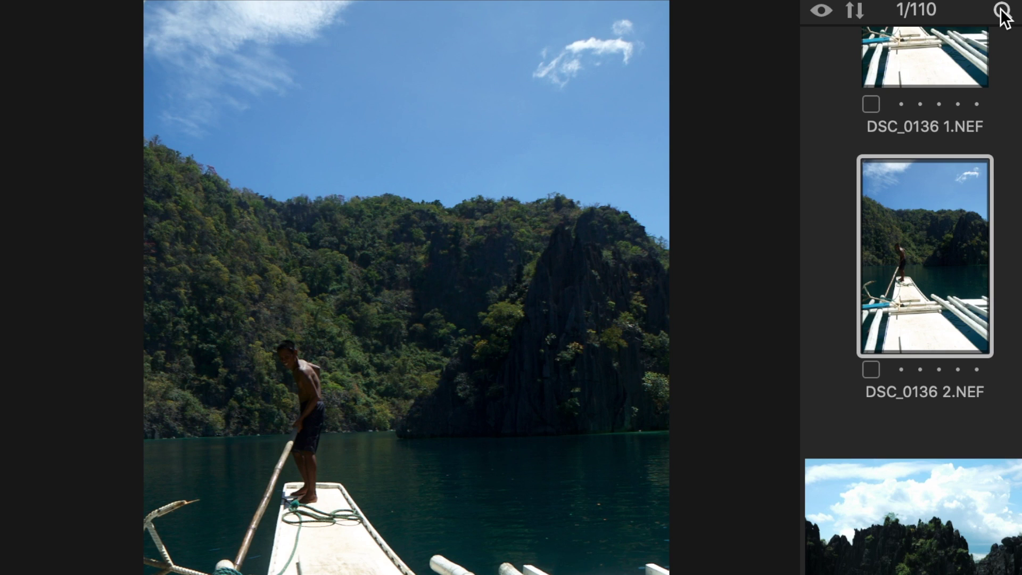
click(1002, 10)
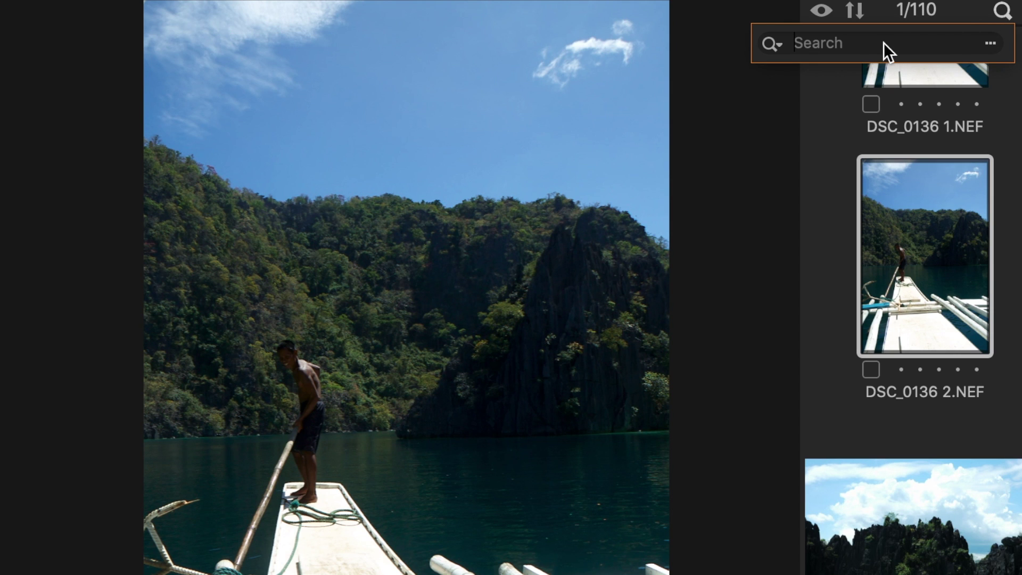
text(ne)
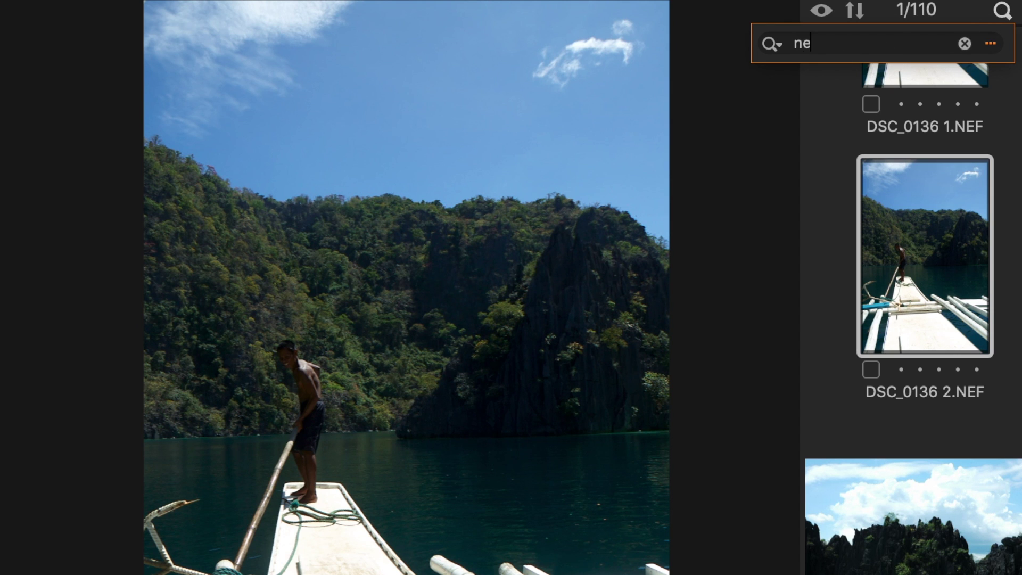
text(f)
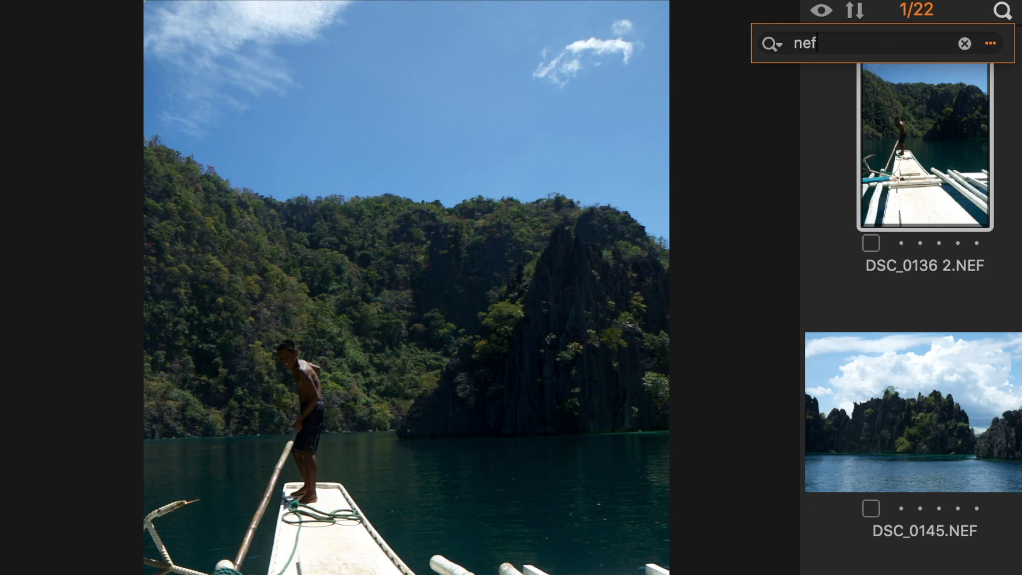
click(964, 43)
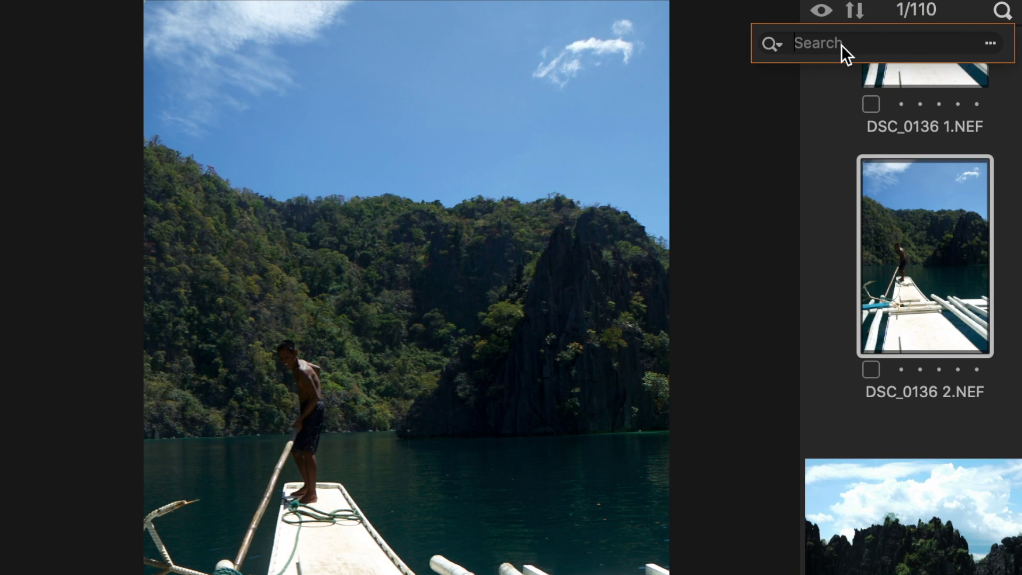
text(nef)
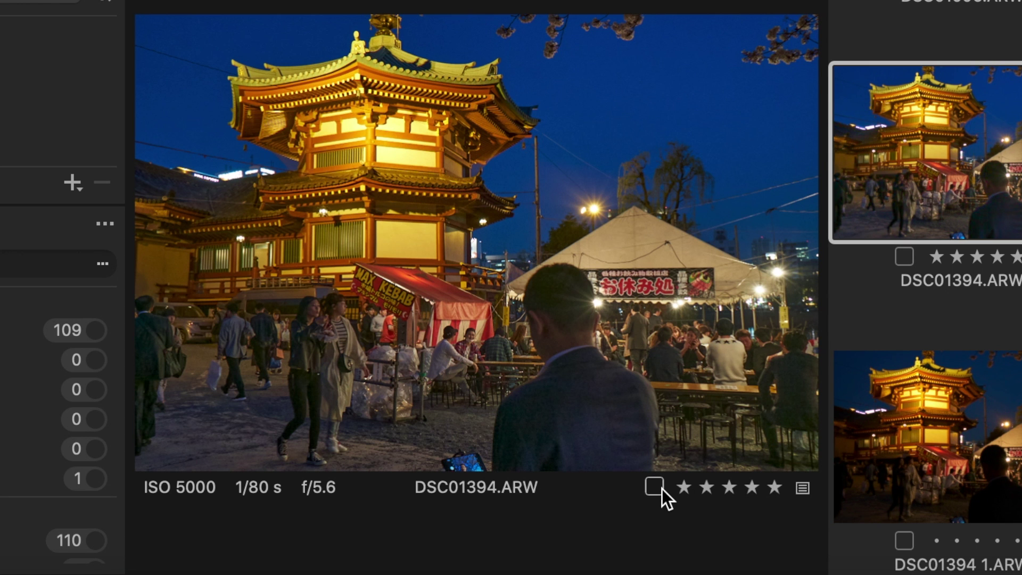
Set DSC01394.ARW's rating to one star and bring up its colour-label choices.
click(661, 488)
click(683, 487)
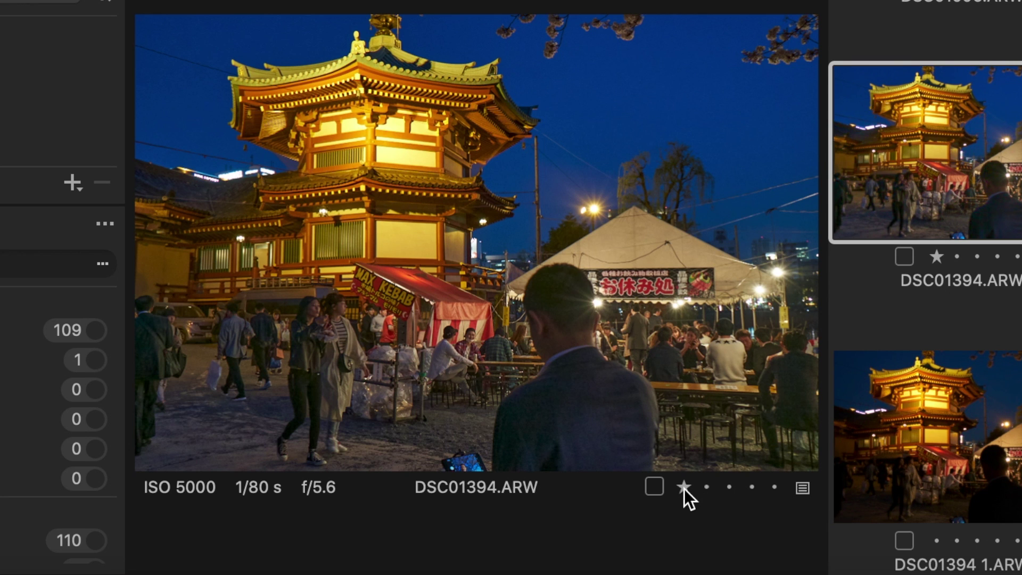
click(663, 490)
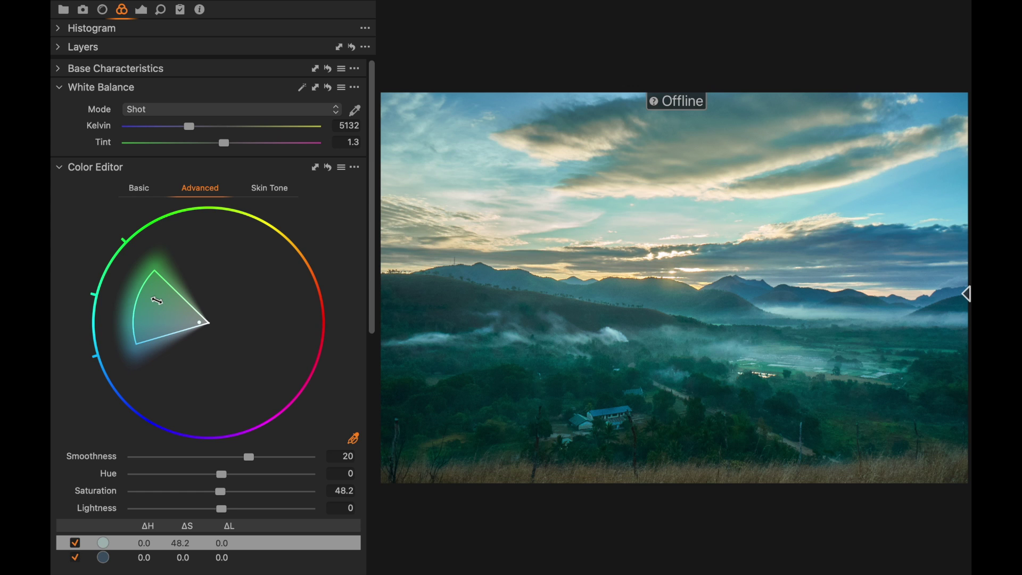
Narrow the edited green hue range in Color Editor Advanced and nudge its Saturation.
drag(156, 301, 136, 268)
scroll(224, 400, down, 4)
mouse_move(221, 398)
mouse_down()
mouse_move(269, 402)
mouse_move(221, 402)
mouse_up()
Shift the Color Balance midtones, tint highlights green, and float the Focus preview.
scroll(217, 367, down, 15)
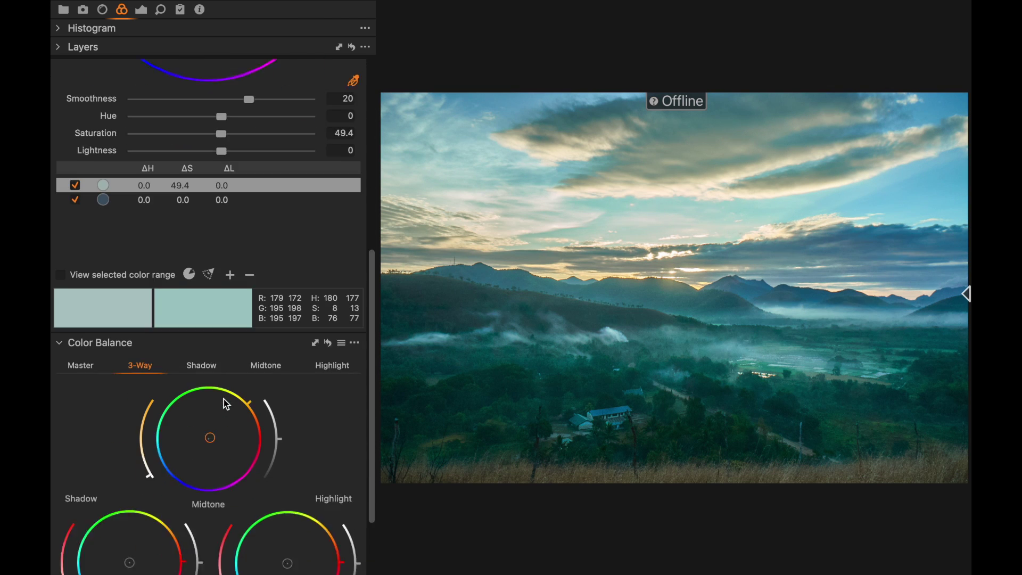
mouse_move(210, 343)
mouse_down()
mouse_move(194, 372)
mouse_move(187, 321)
mouse_move(242, 363)
mouse_move(199, 376)
mouse_move(194, 333)
mouse_move(247, 325)
mouse_move(213, 352)
mouse_up()
drag(287, 469, 291, 438)
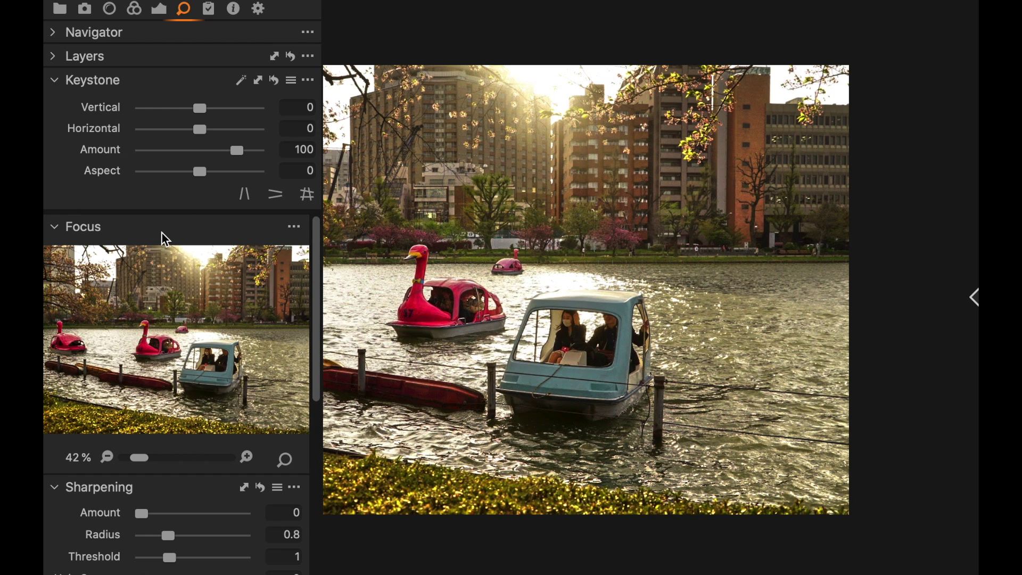
mouse_move(160, 234)
mouse_down()
mouse_move(458, 234)
mouse_move(704, 80)
mouse_move(163, 234)
mouse_up()
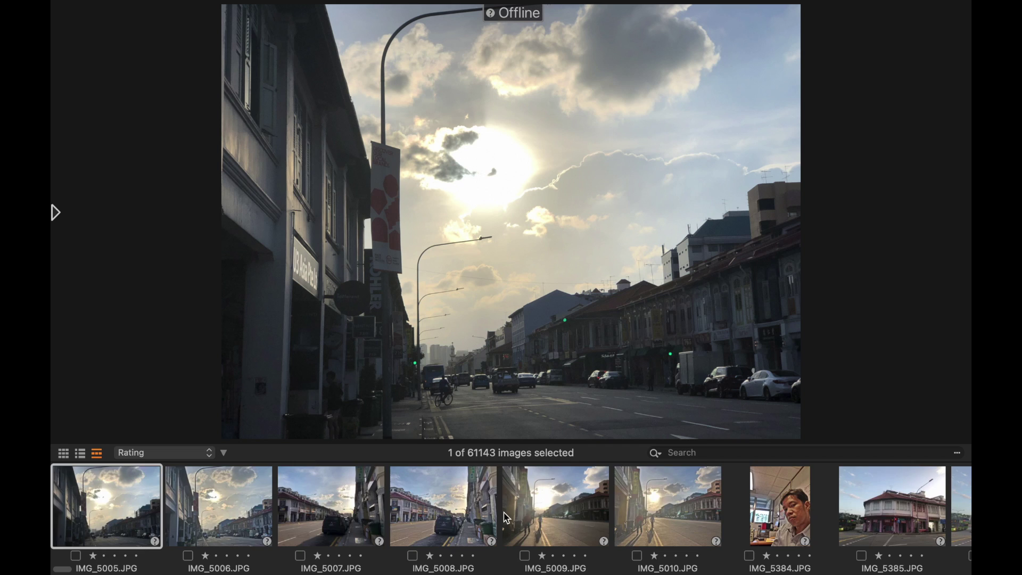
Open the Library's collections and select jalbum under User Collections.
scroll(520, 518, right, 5)
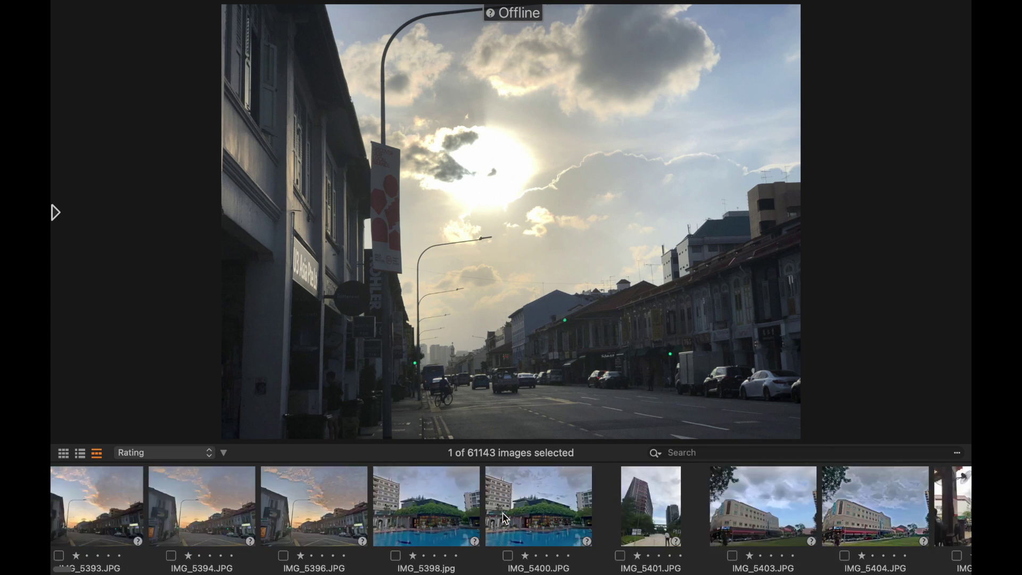
click(55, 216)
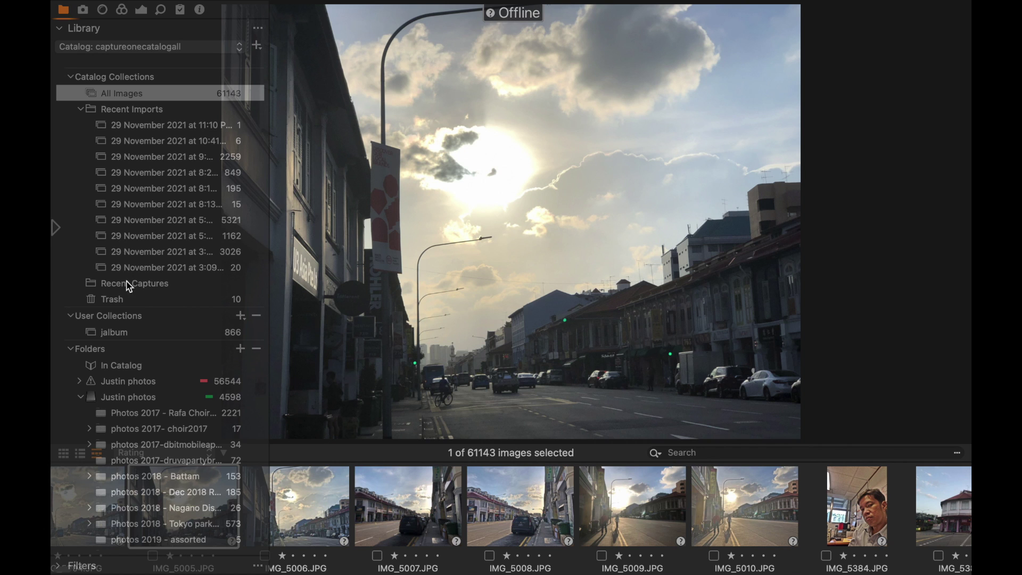
scroll(129, 284, down, 2)
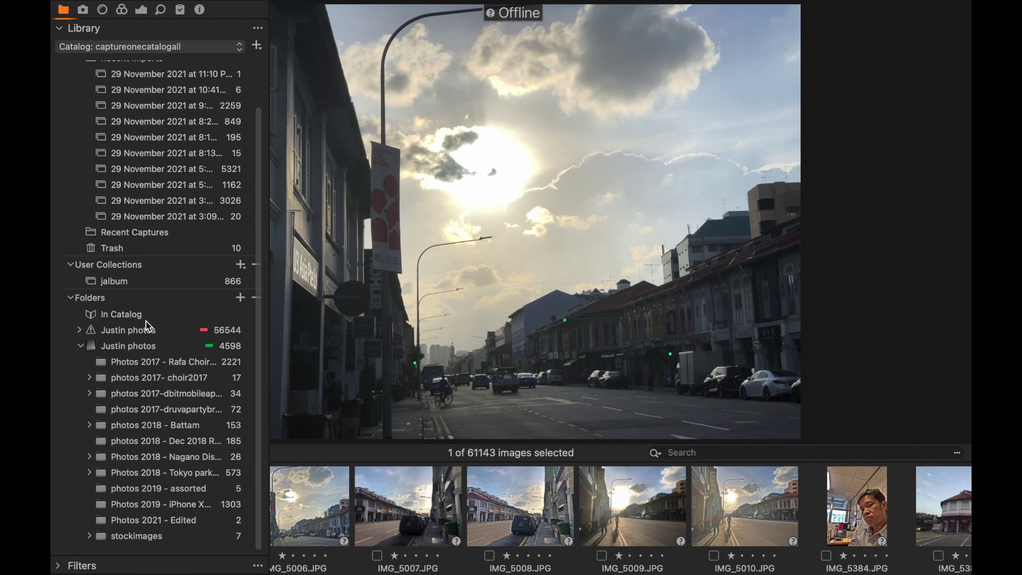
click(143, 282)
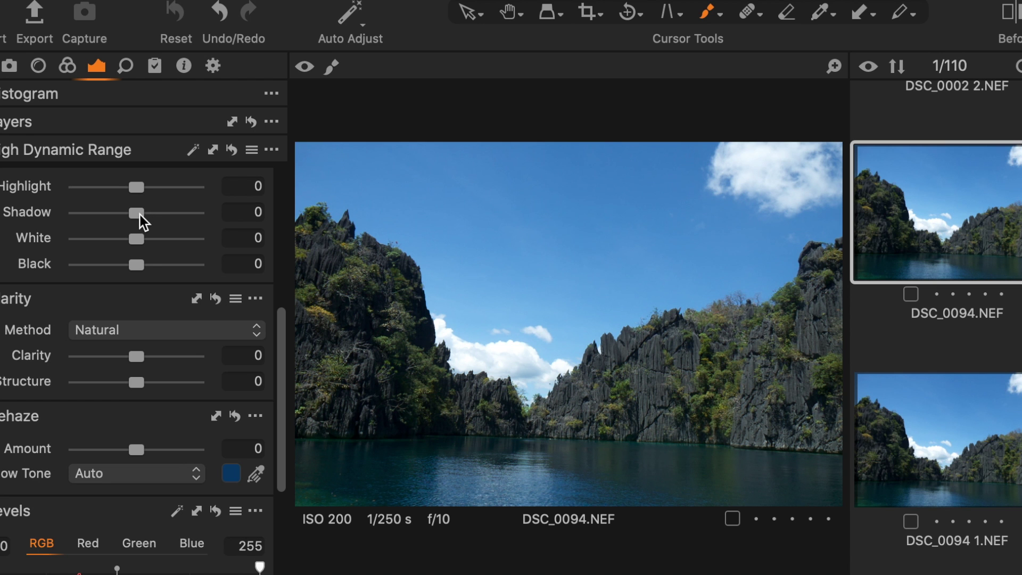
Lift shadows and recover highlights with High Dynamic Range, ending Shadow near 46.
drag(142, 213, 176, 226)
drag(136, 199, 90, 213)
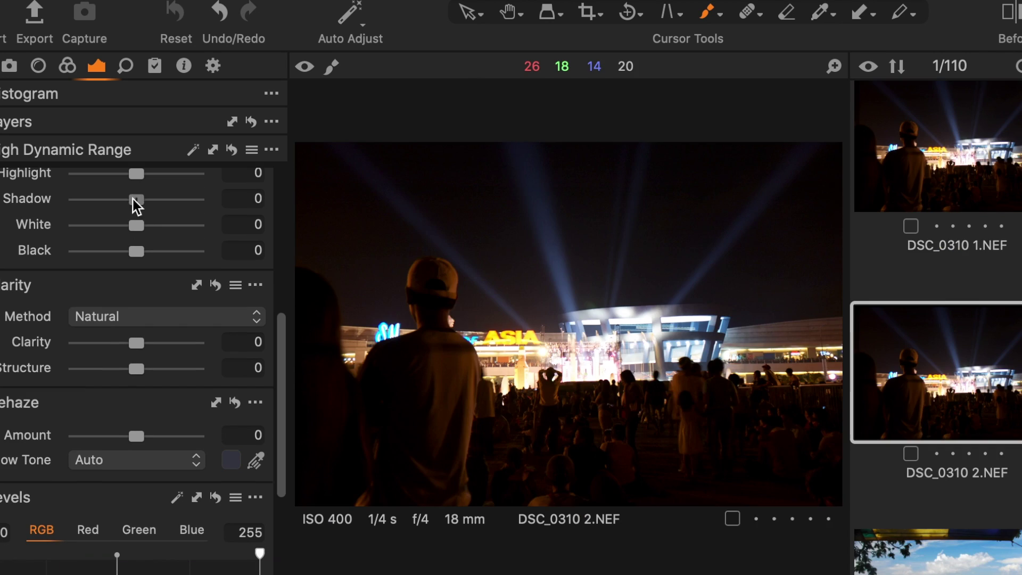
drag(134, 201, 185, 207)
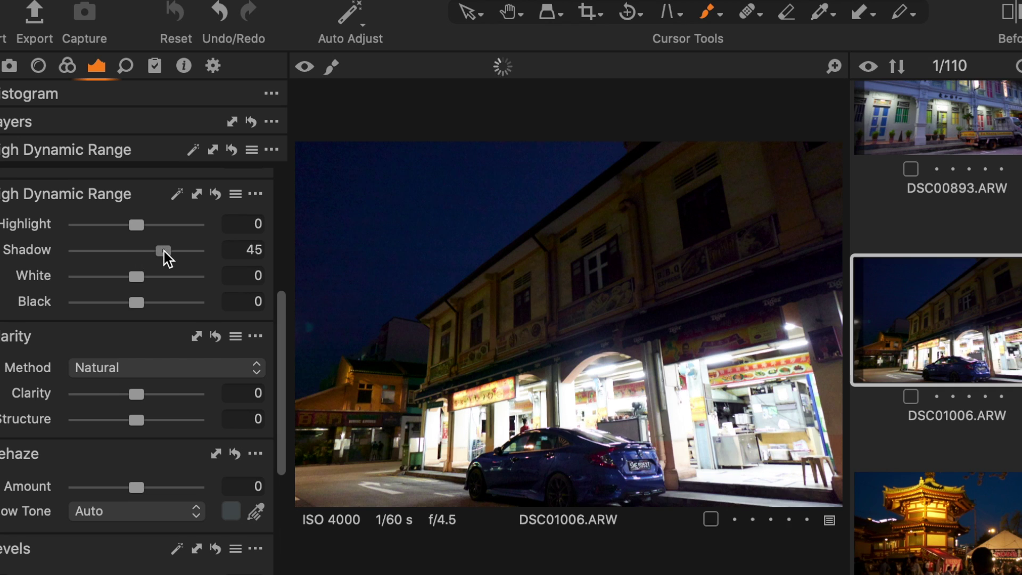
mouse_move(165, 252)
mouse_down()
mouse_move(133, 253)
mouse_move(164, 254)
mouse_up()
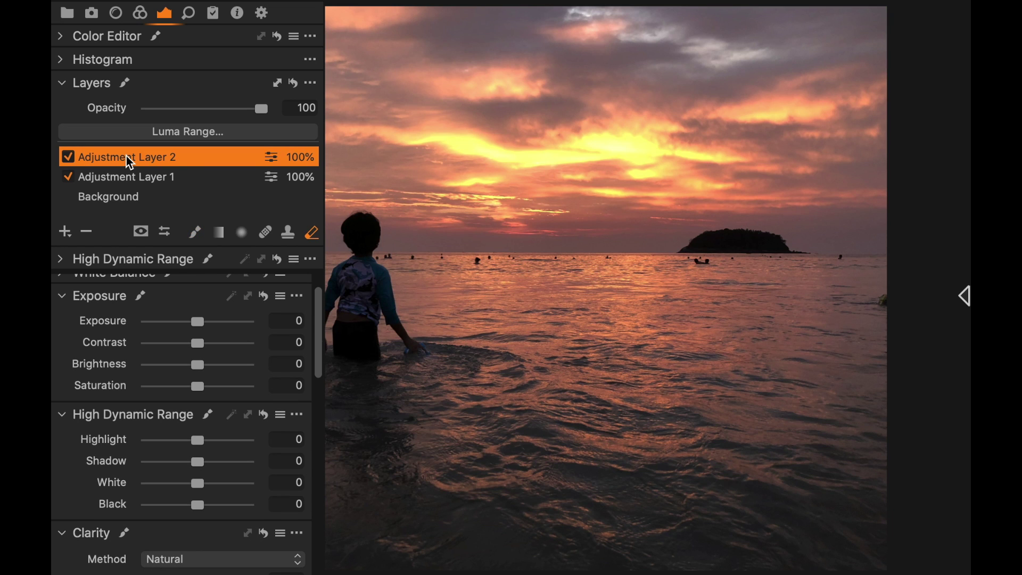
Rename Adjustment Layer 2 to 'foreground'.
double_click(127, 156)
text(foreground)
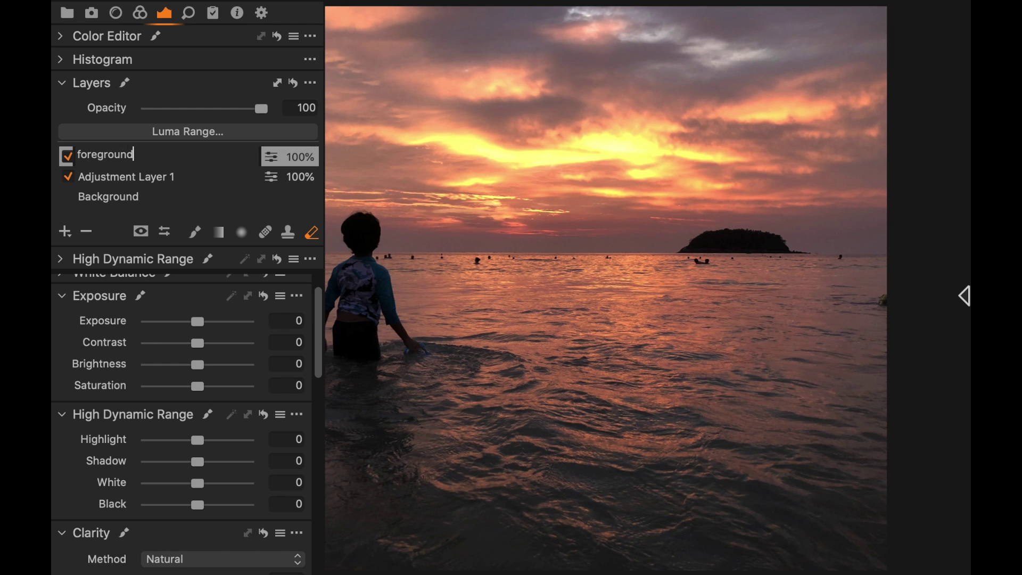
key(Return)
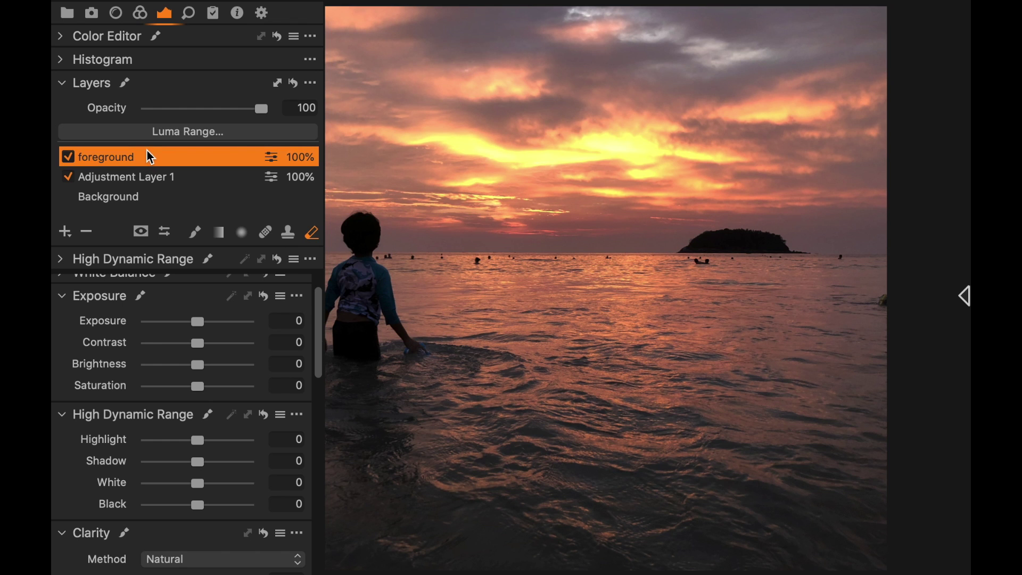
Copy Adjustment Layer 1's mask onto foreground and invert it to cover the water.
right_click(151, 156)
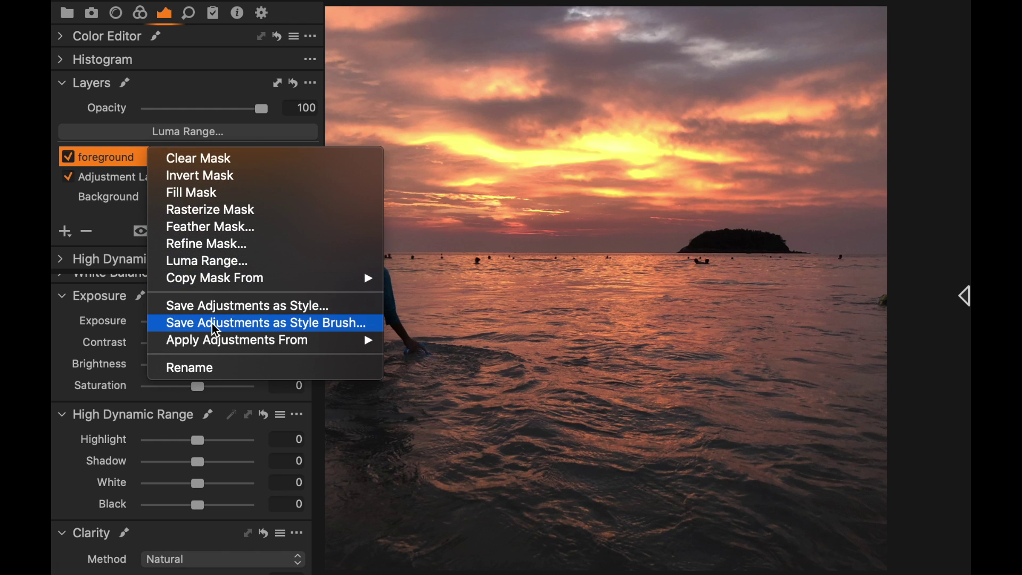
mouse_move(375, 279)
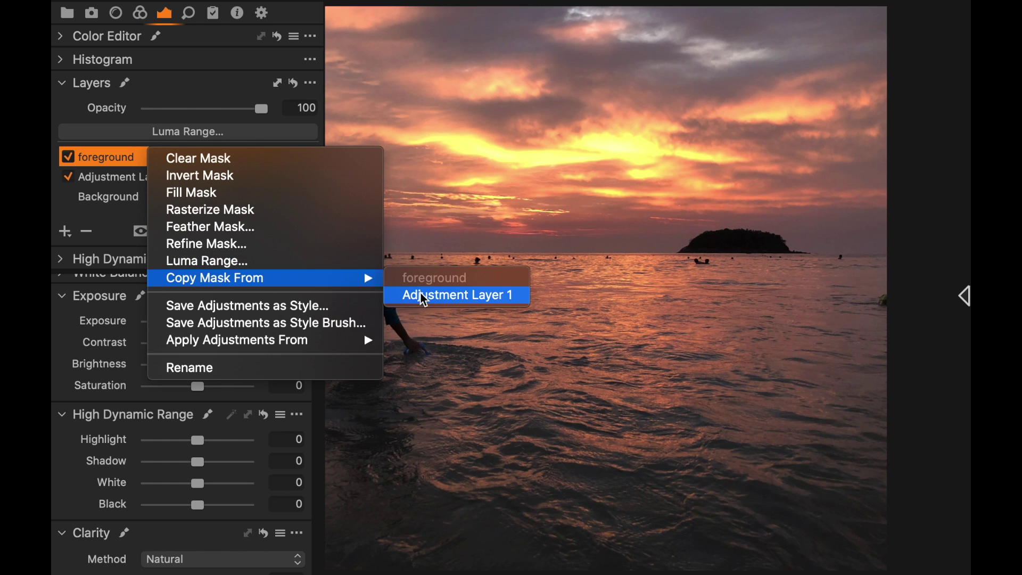
click(424, 298)
key(super+t)
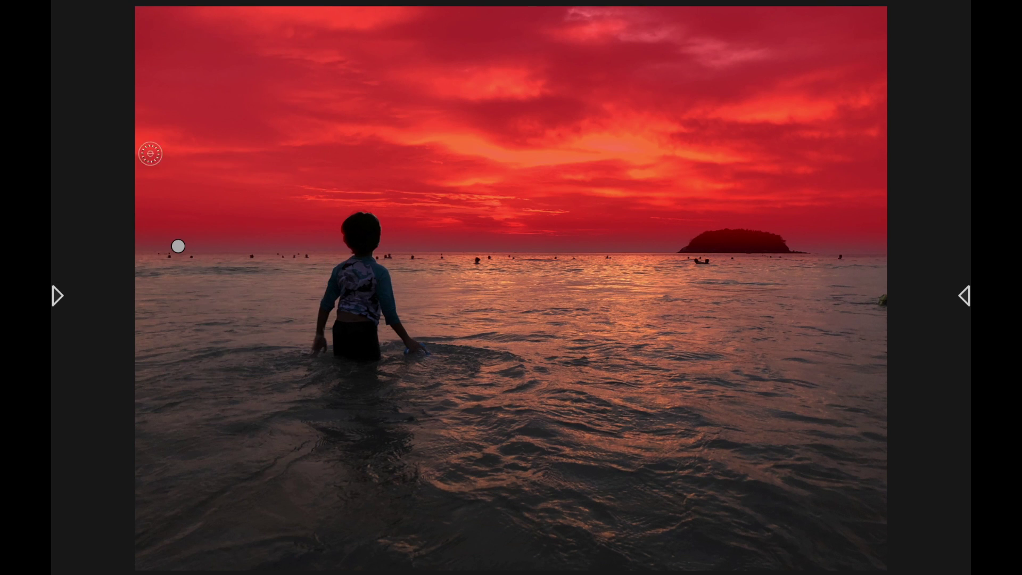
mouse_move(60, 177)
right_click(115, 162)
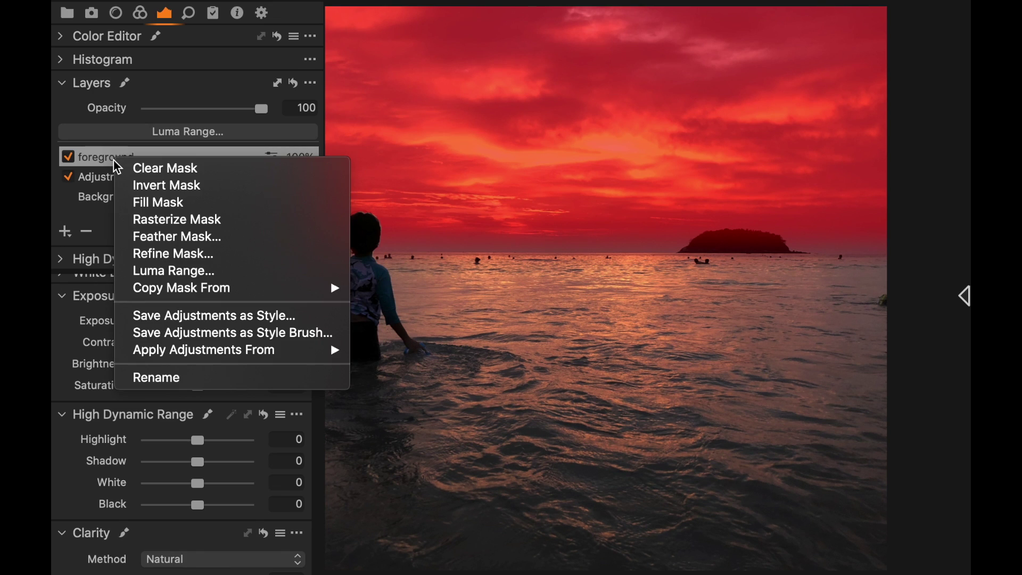
click(140, 186)
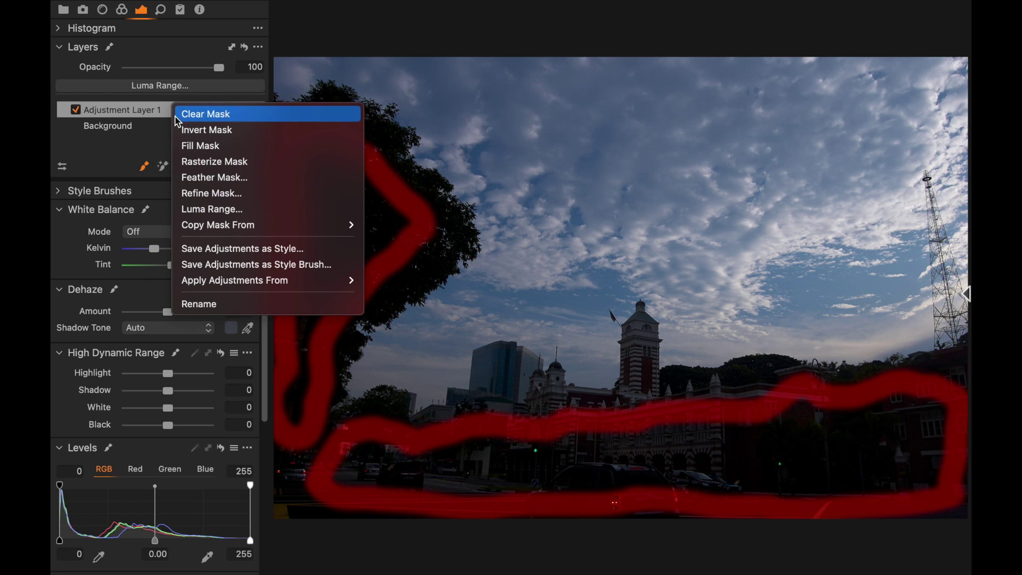
Apply Fill Mask to Adjustment Layer 1 so the outlined tree and street areas are solid.
click(185, 147)
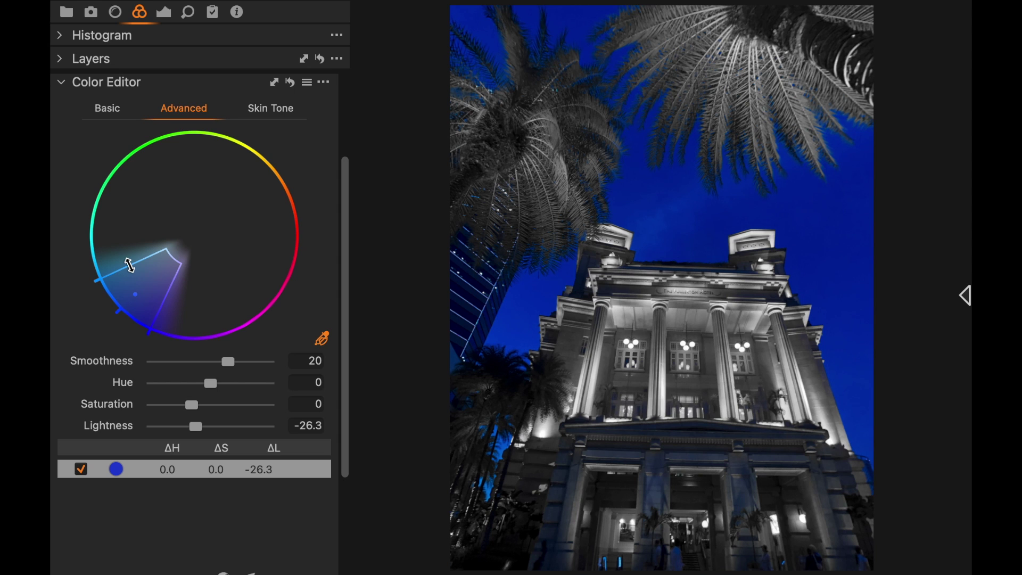
Drag blue Lightness down to -50, then back up to 17.1.
drag(130, 265, 226, 267)
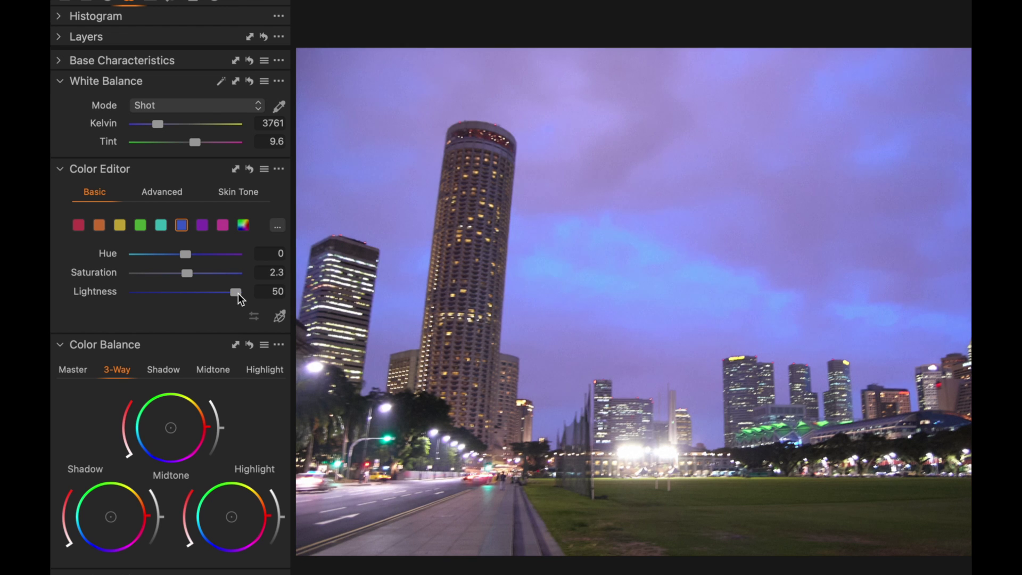
drag(238, 297, 137, 297)
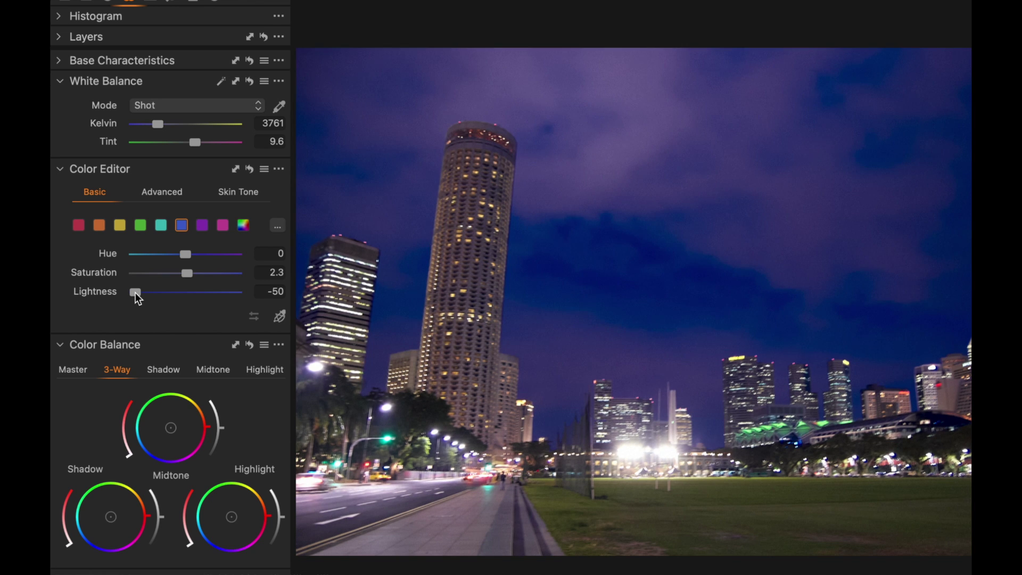
drag(135, 291, 167, 299)
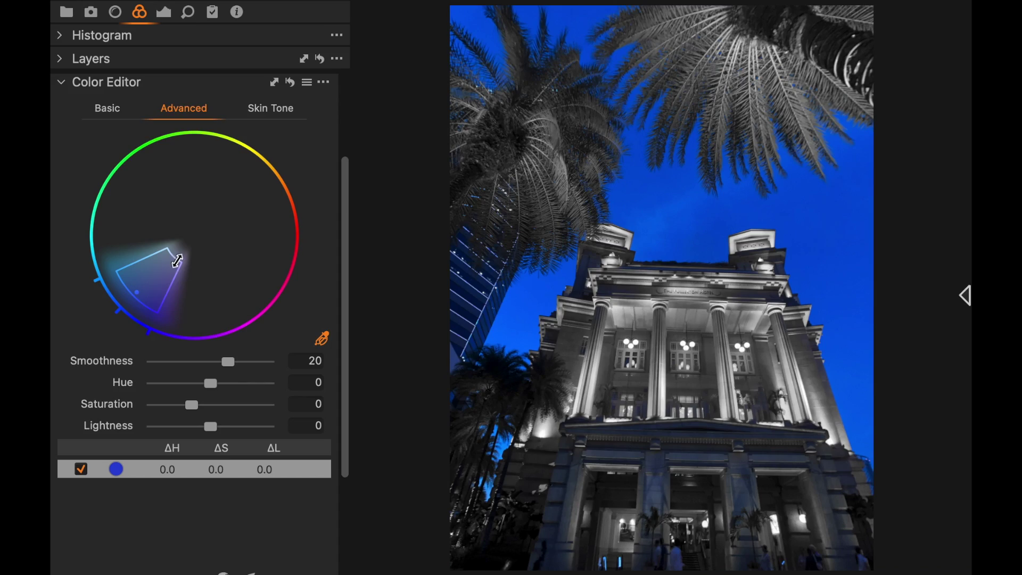
Widen blue to -16 lightness, boost an orange range's saturation to 111.8, view full colour.
drag(103, 334, 95, 344)
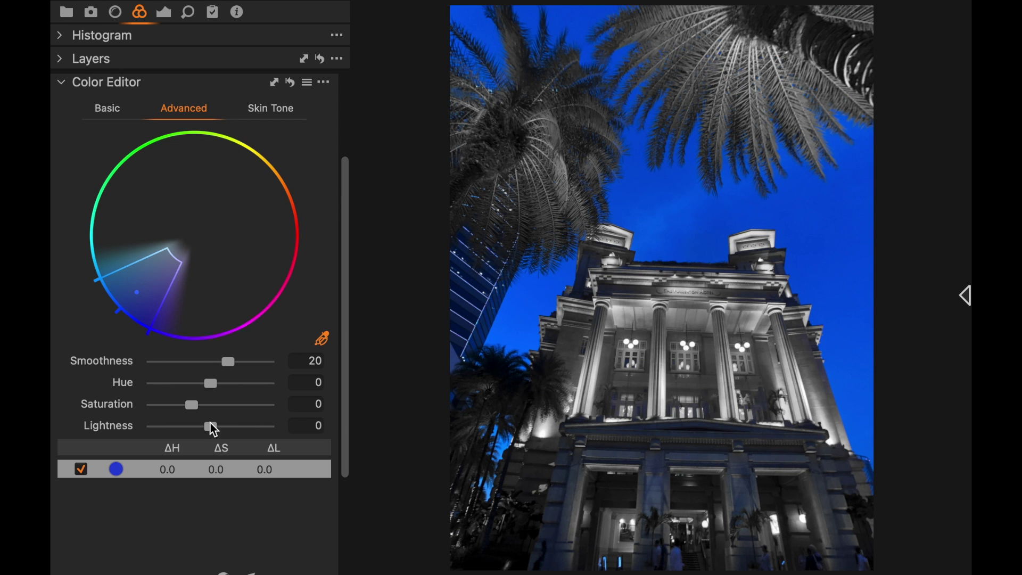
mouse_move(212, 432)
mouse_down()
mouse_move(155, 436)
mouse_move(220, 441)
mouse_move(201, 441)
mouse_up()
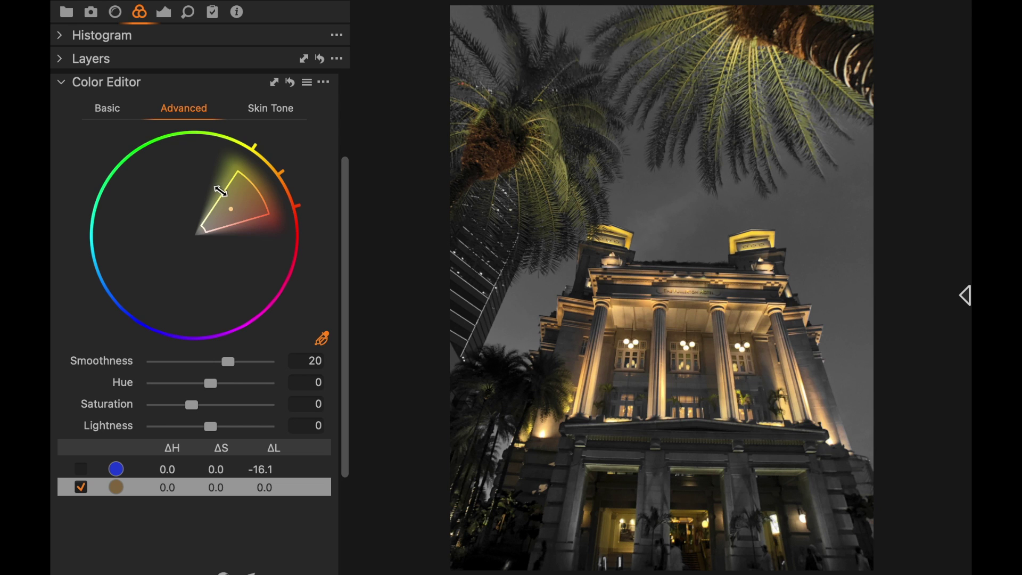
drag(220, 190, 239, 203)
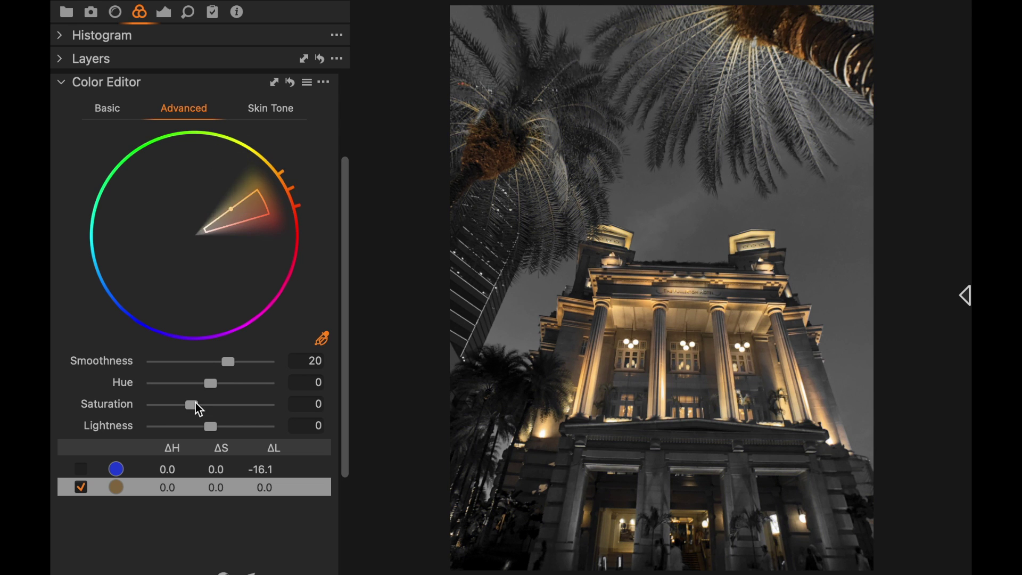
drag(198, 409, 240, 415)
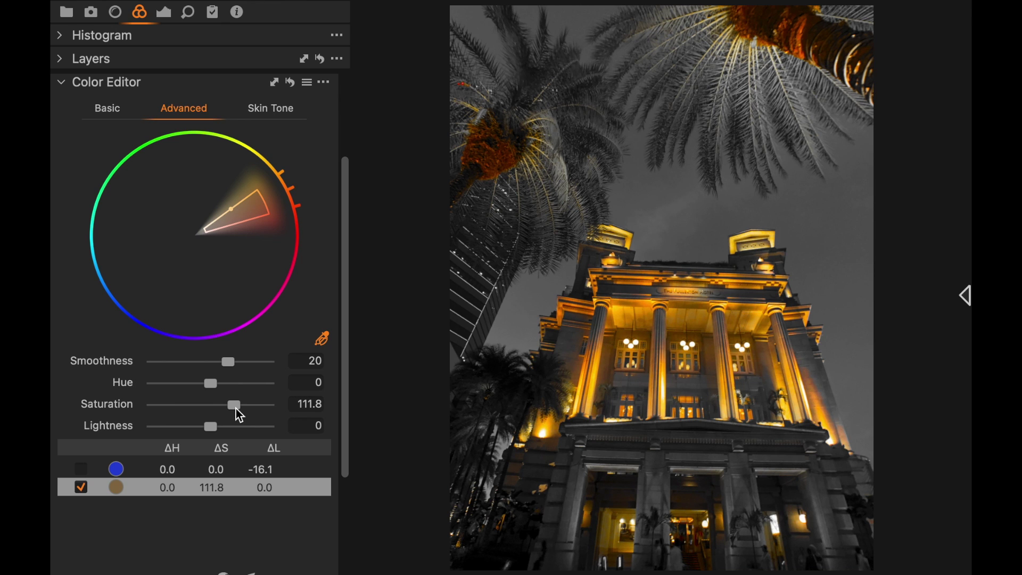
click(83, 487)
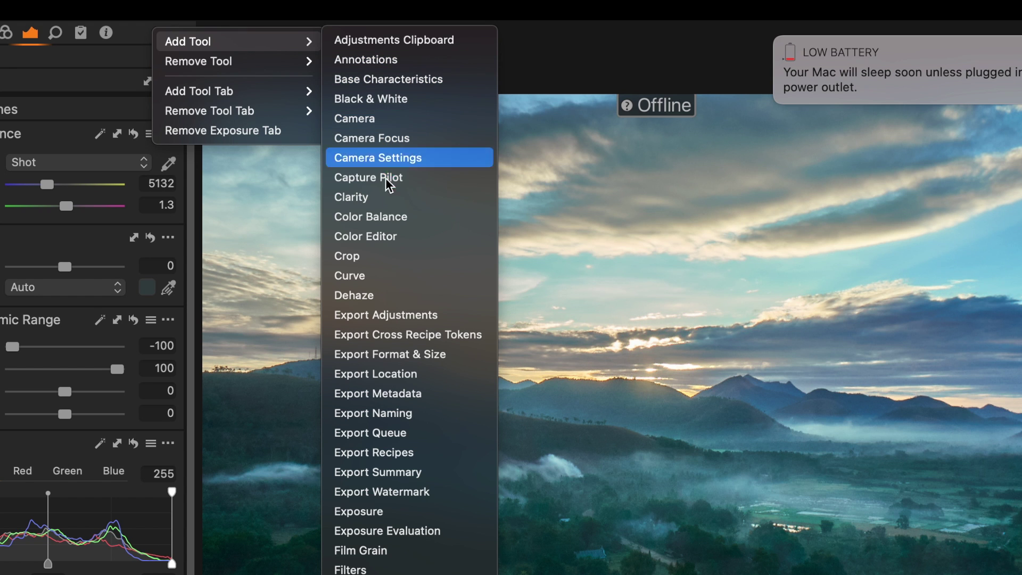
Scroll up and down through the Add Tool list to review every available tool.
scroll(400, 372, down, 3)
scroll(408, 374, down, 10)
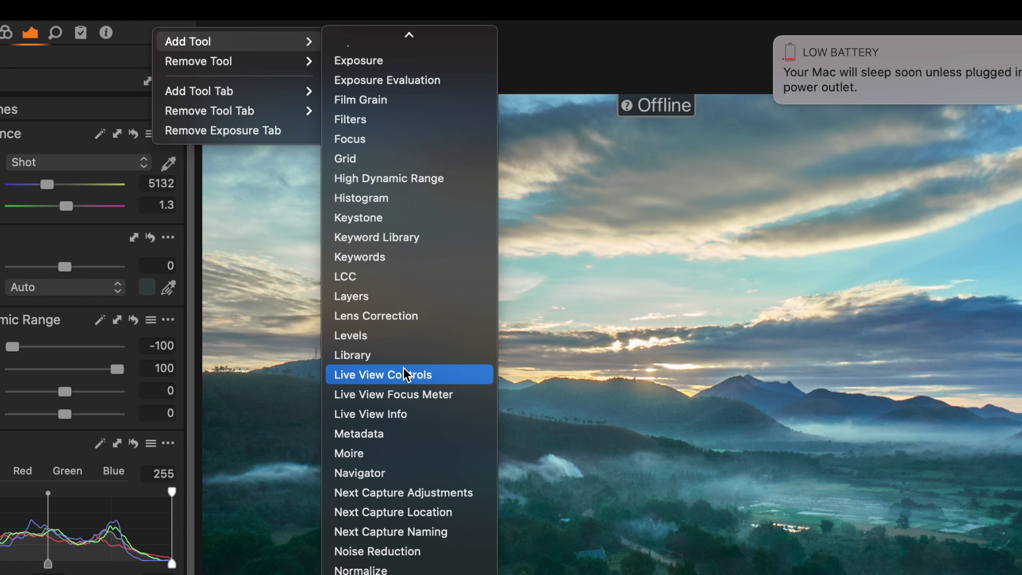
scroll(407, 375, up, 12)
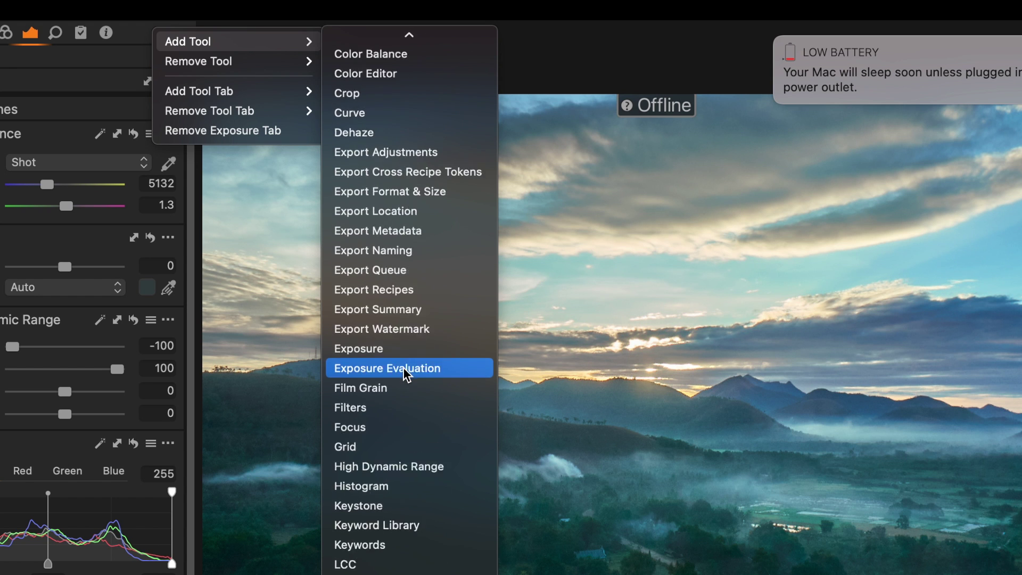
scroll(407, 374, down, 4)
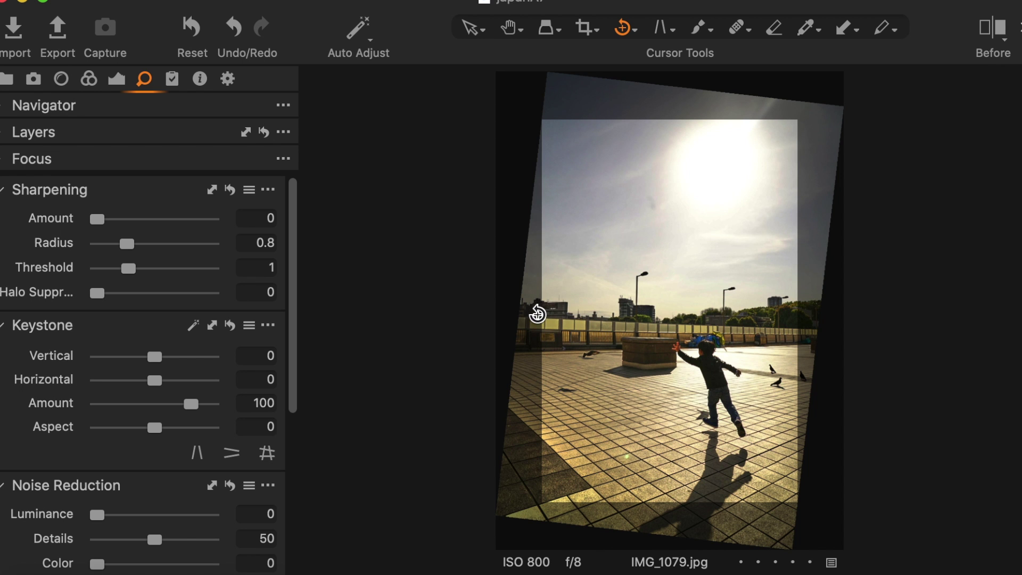
Finish straightening, then apply Keystone Vertical with guides along the left and right building edges.
drag(537, 315, 534, 313)
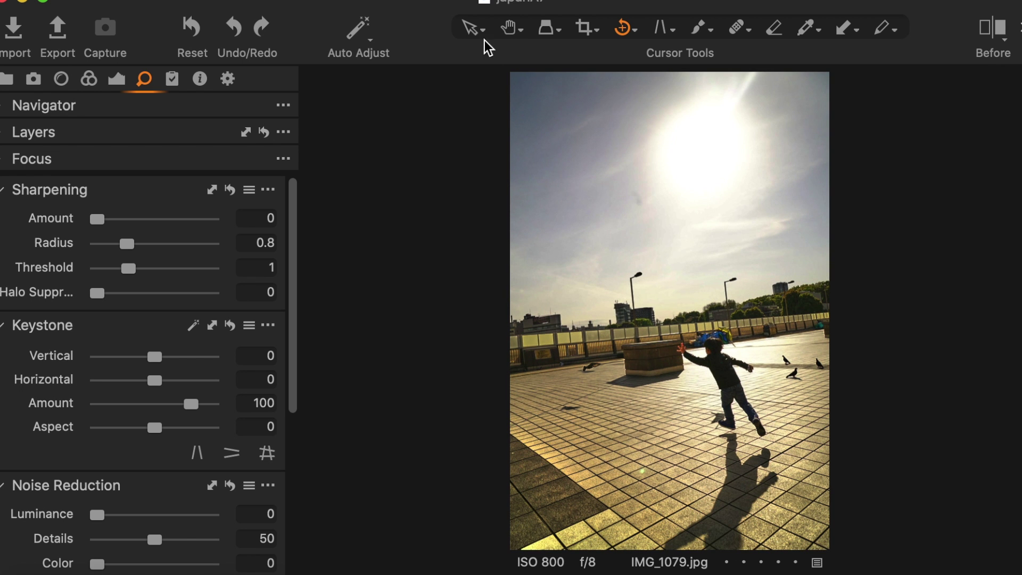
click(472, 28)
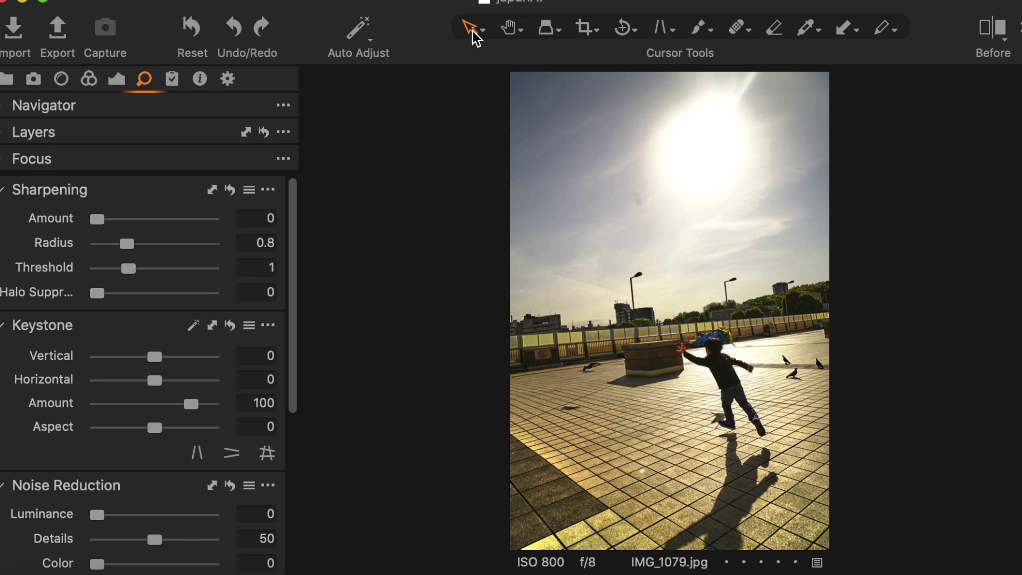
click(634, 30)
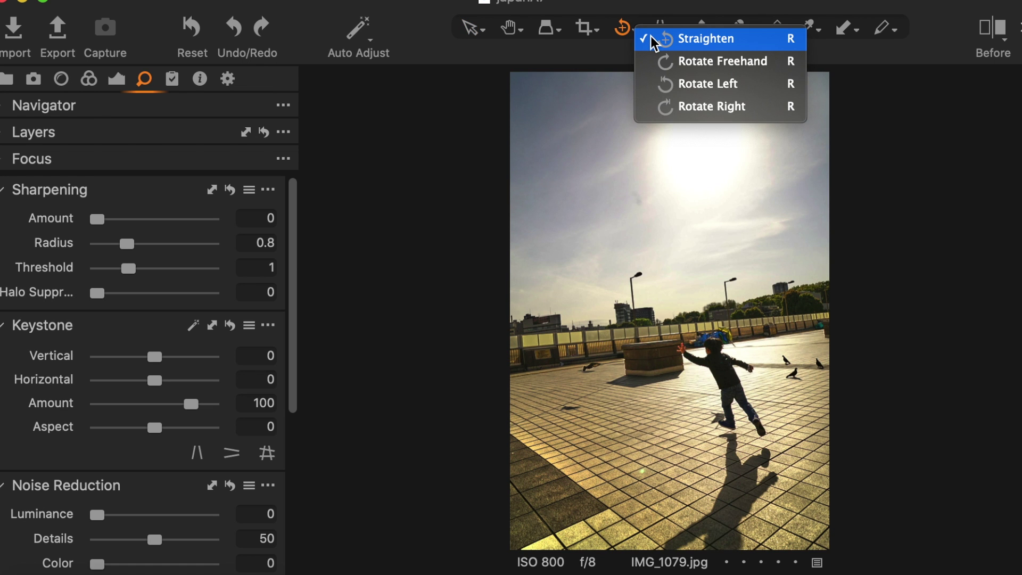
click(654, 41)
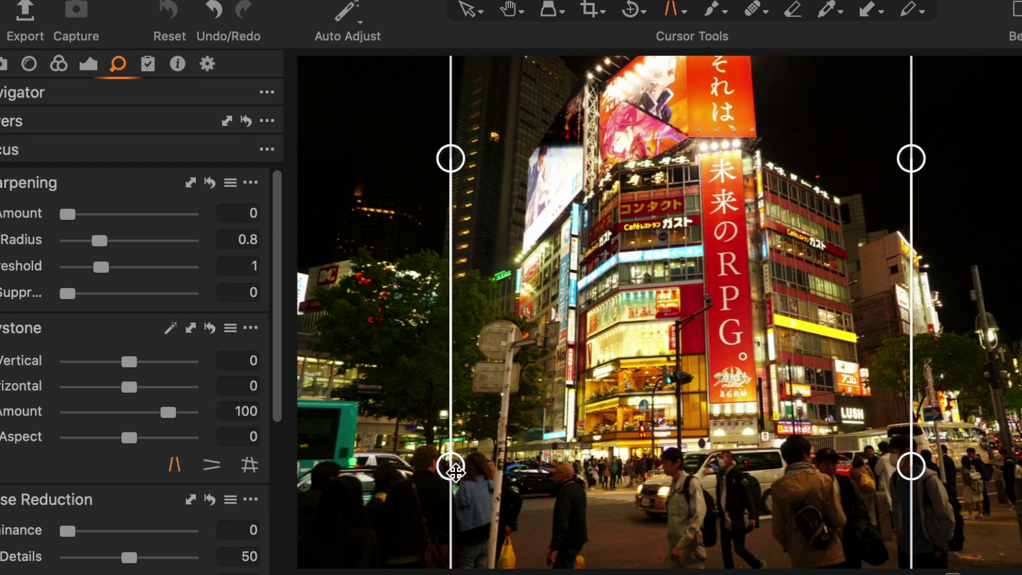
drag(450, 465, 404, 480)
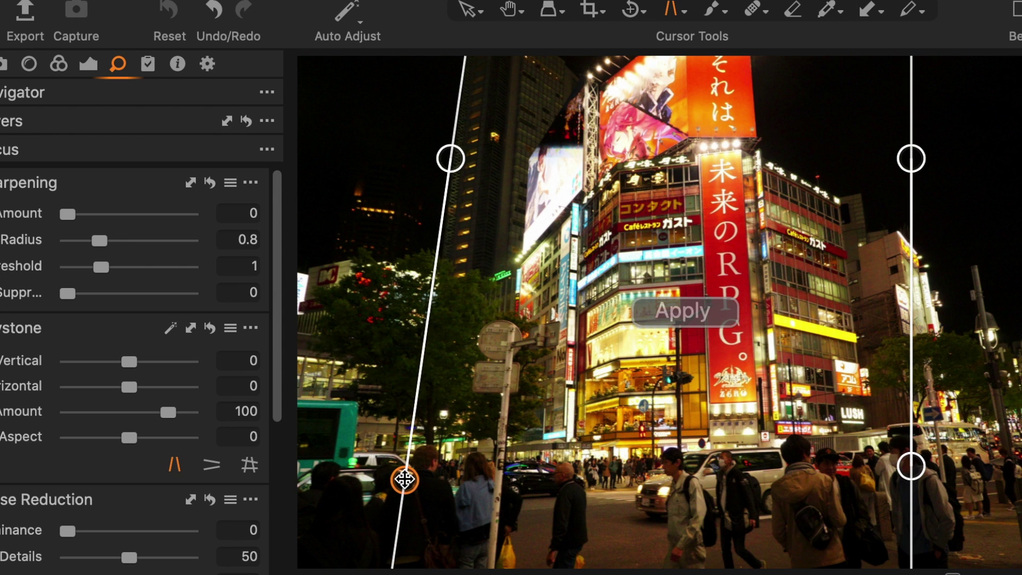
drag(912, 466, 942, 473)
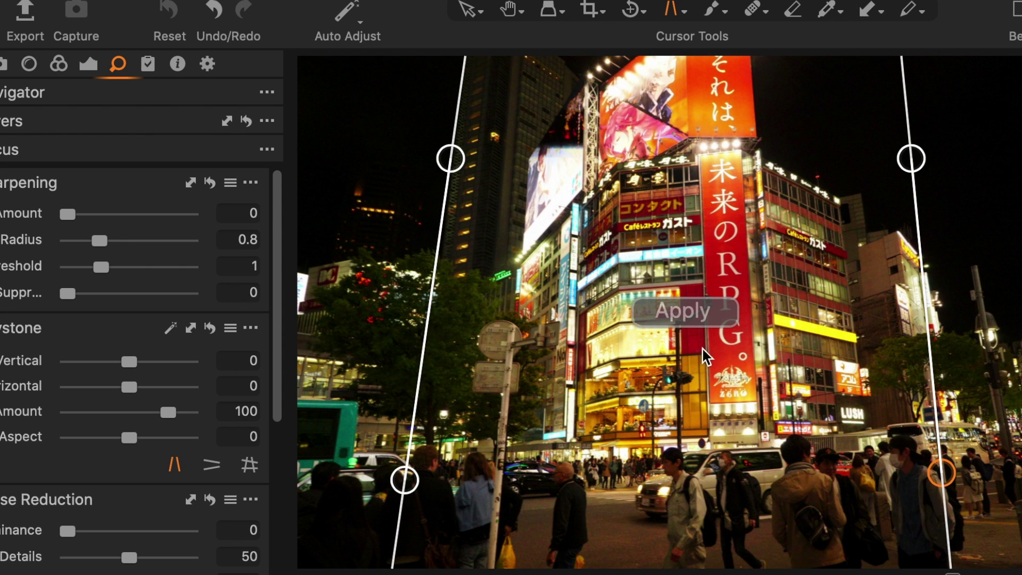
click(697, 319)
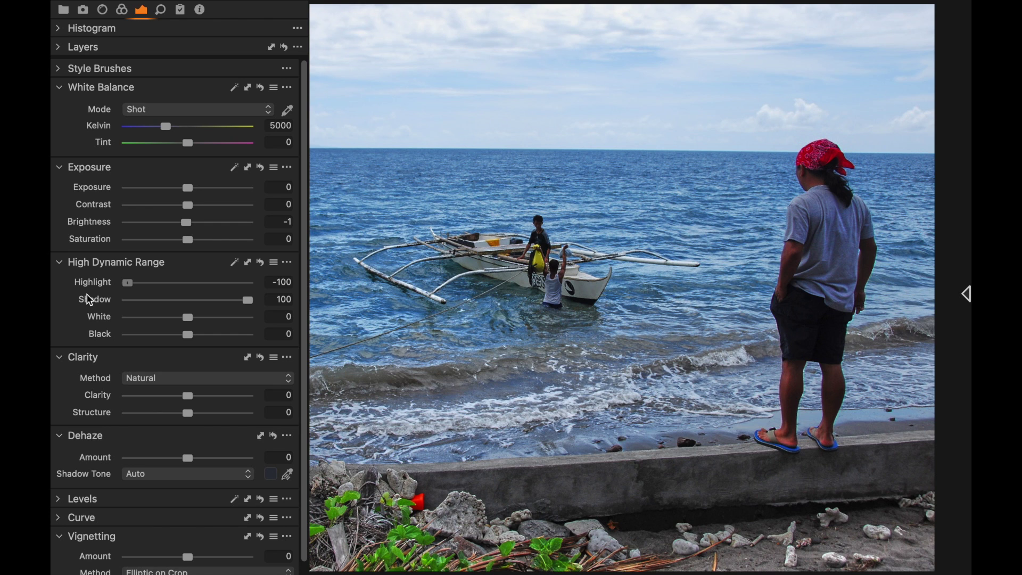
Undo the highlight recovery, set Highlight to -24, then pull it to -100 on the valley photo.
key(super+z)
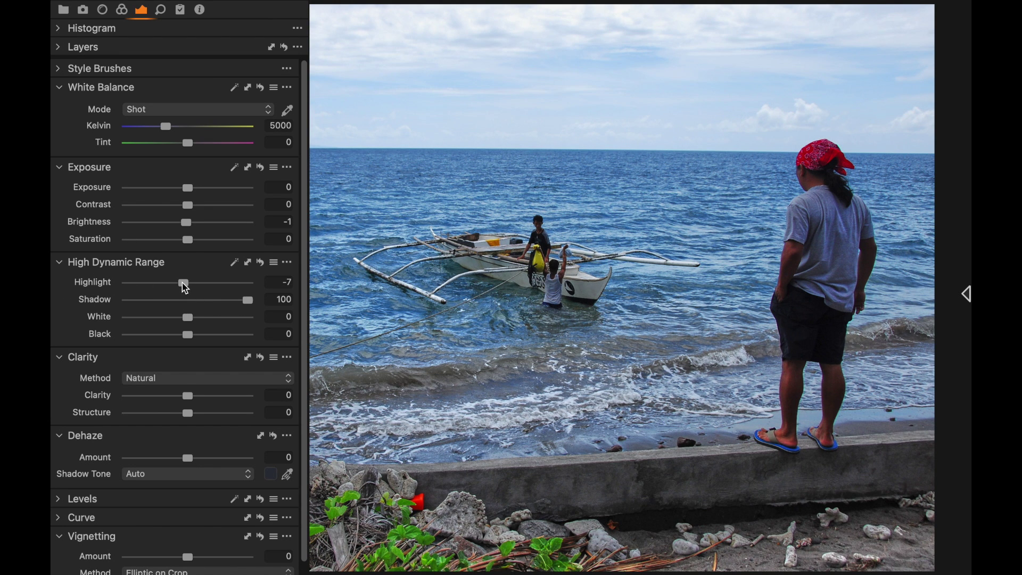
drag(182, 283, 65, 313)
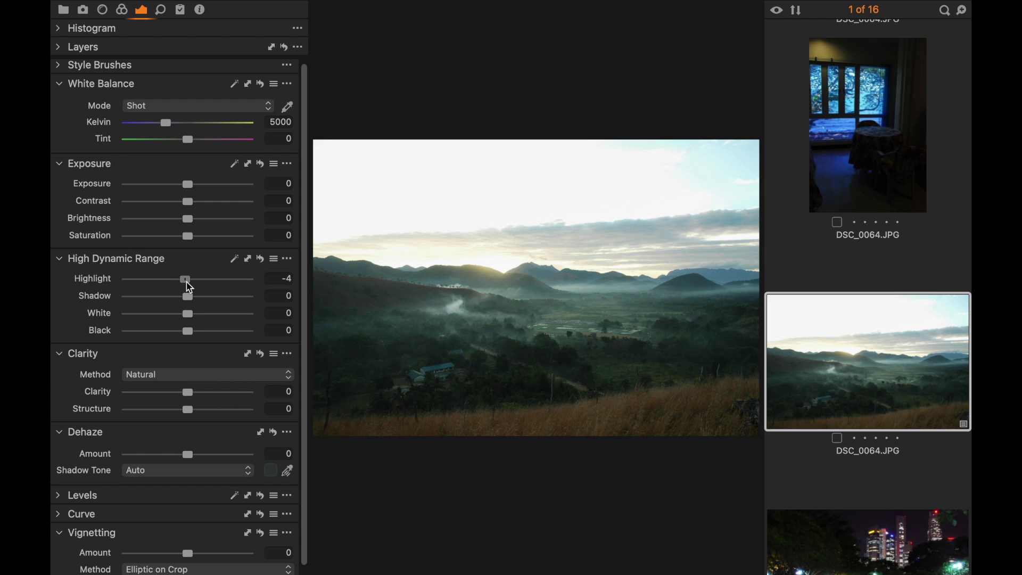
drag(187, 285, 82, 294)
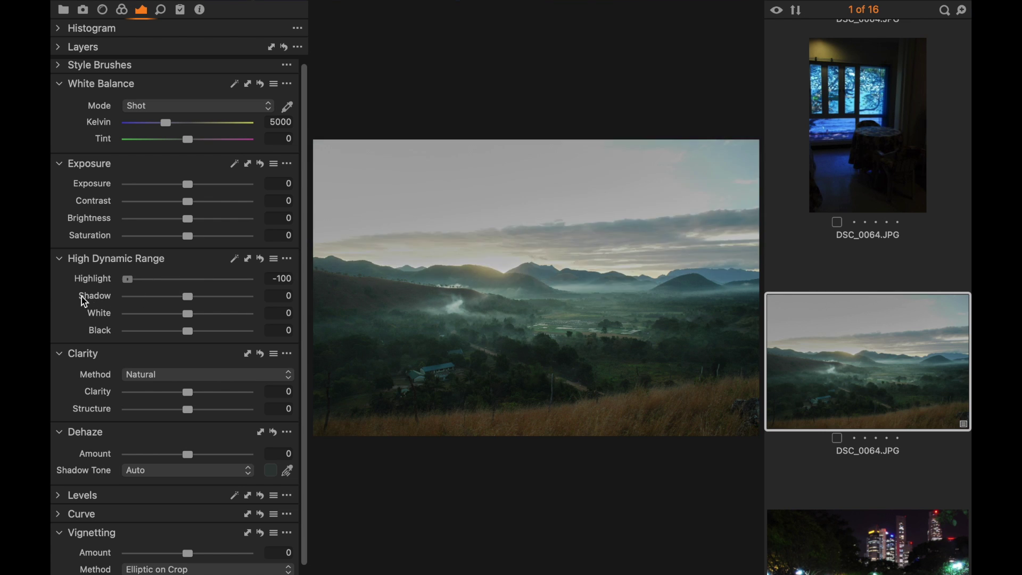